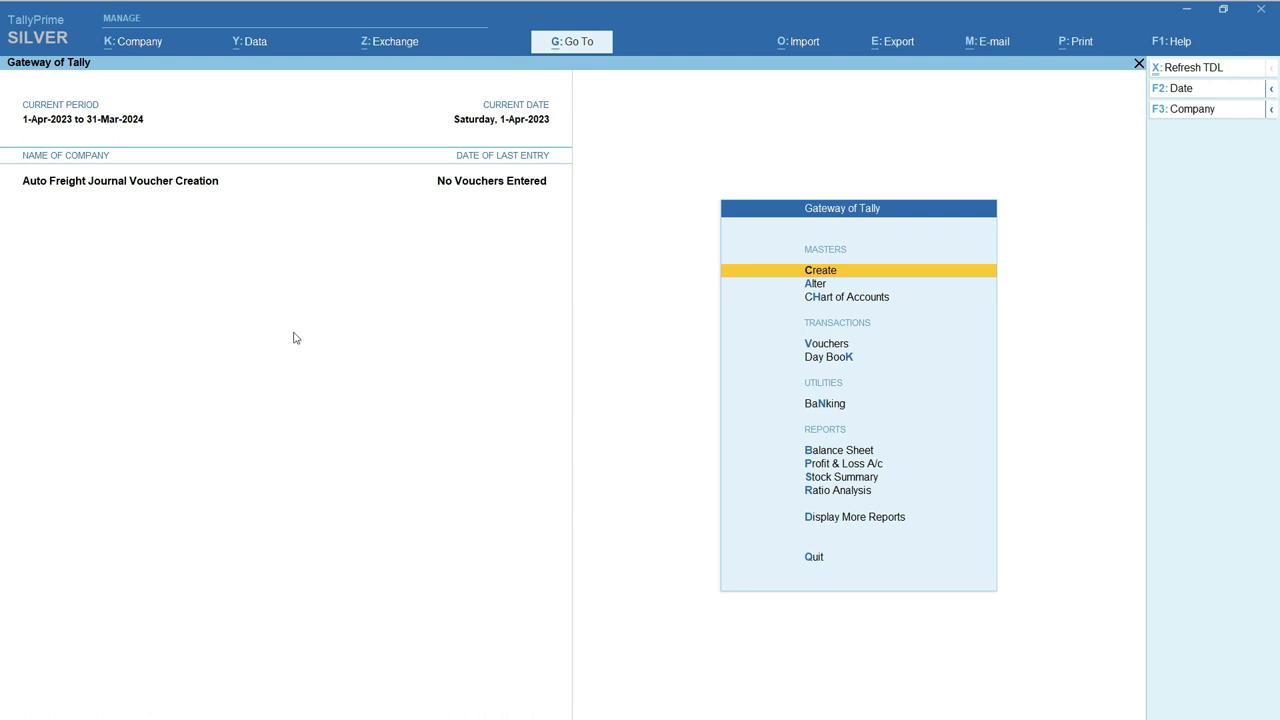
{"action": "key", "text": "Escape"}
{"action": "key", "text": "Escape"}
{"action": "left_click", "coordinate": [824, 341]}
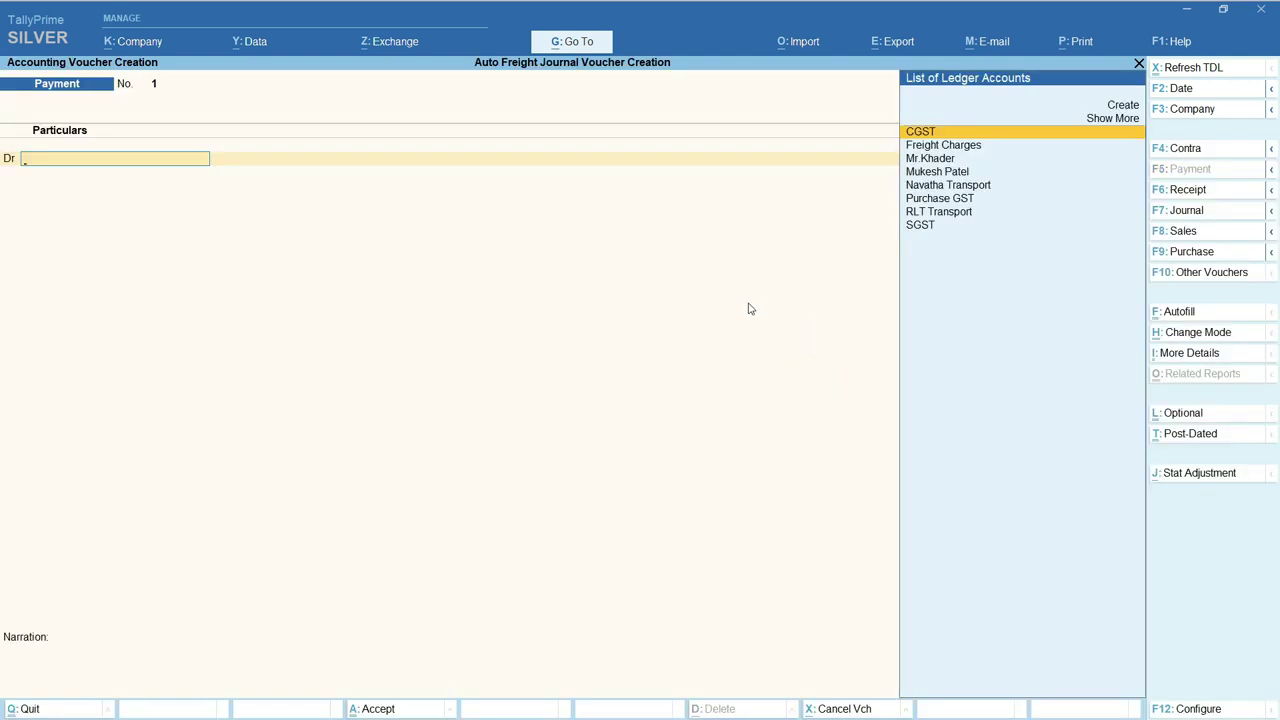
{"action": "key", "text": "Escape"}
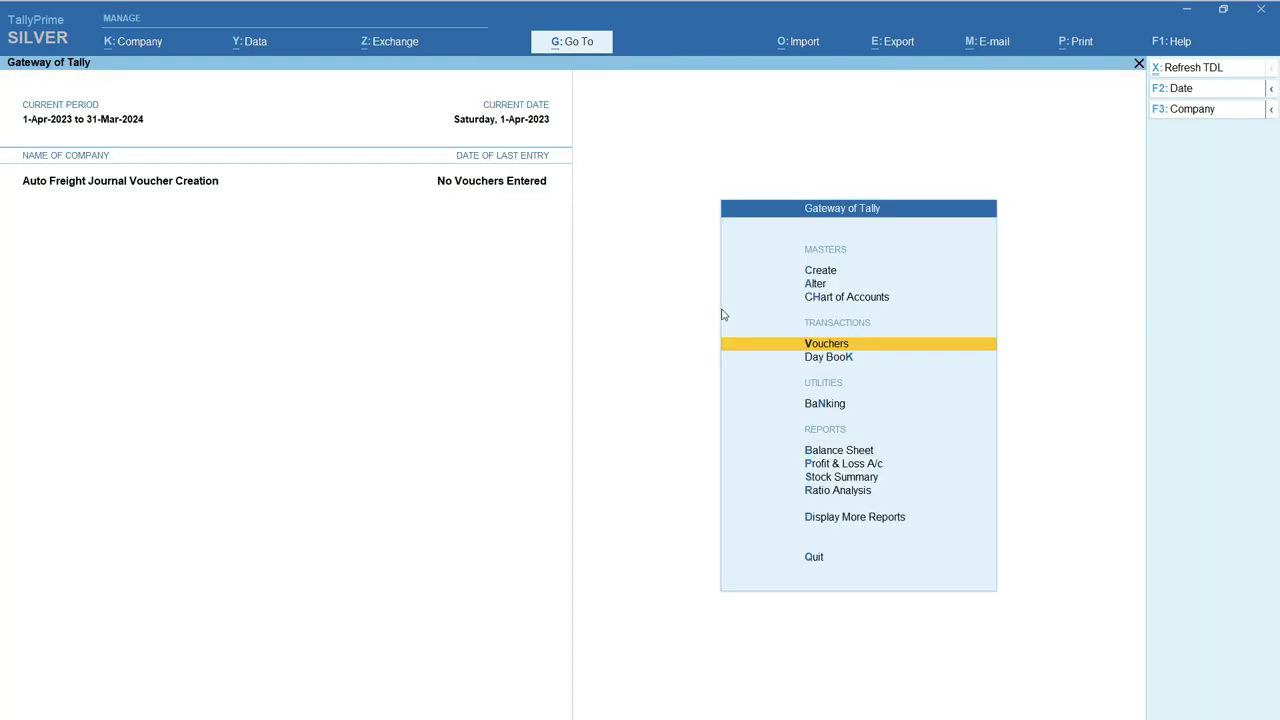
{"action": "key", "text": "Escape"}
{"action": "key", "text": "Escape"}
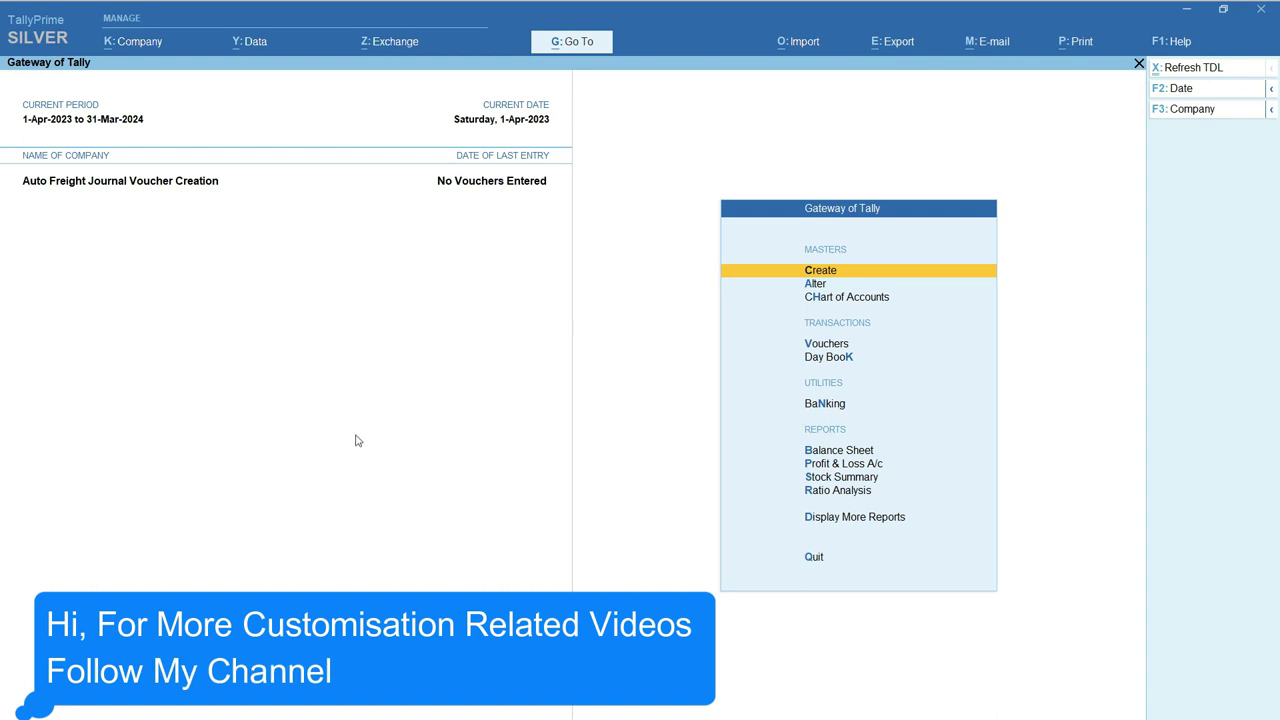
{"action": "left_click", "coordinate": [391, 395]}
Check the Enable Auto Freight Journal Voucher Creation setting in the TDL add-on features.
{"action": "left_click", "coordinate": [1180, 45]}
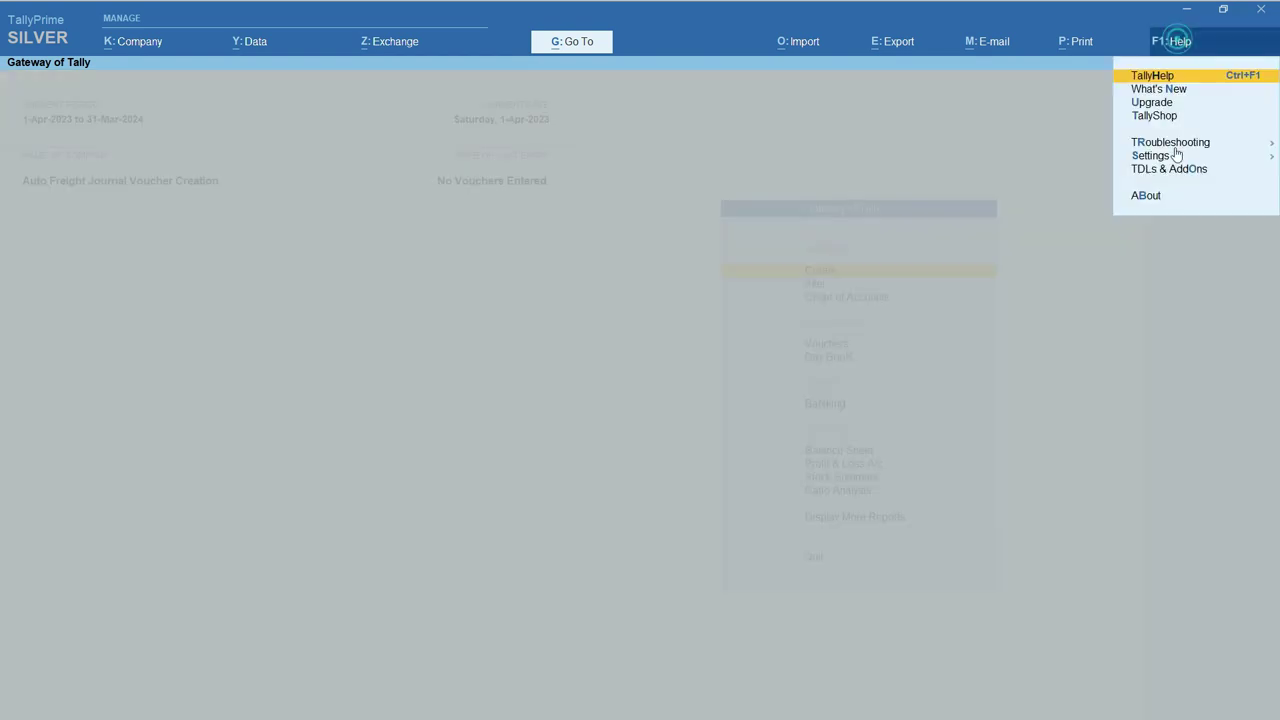
{"action": "left_click", "coordinate": [1165, 168]}
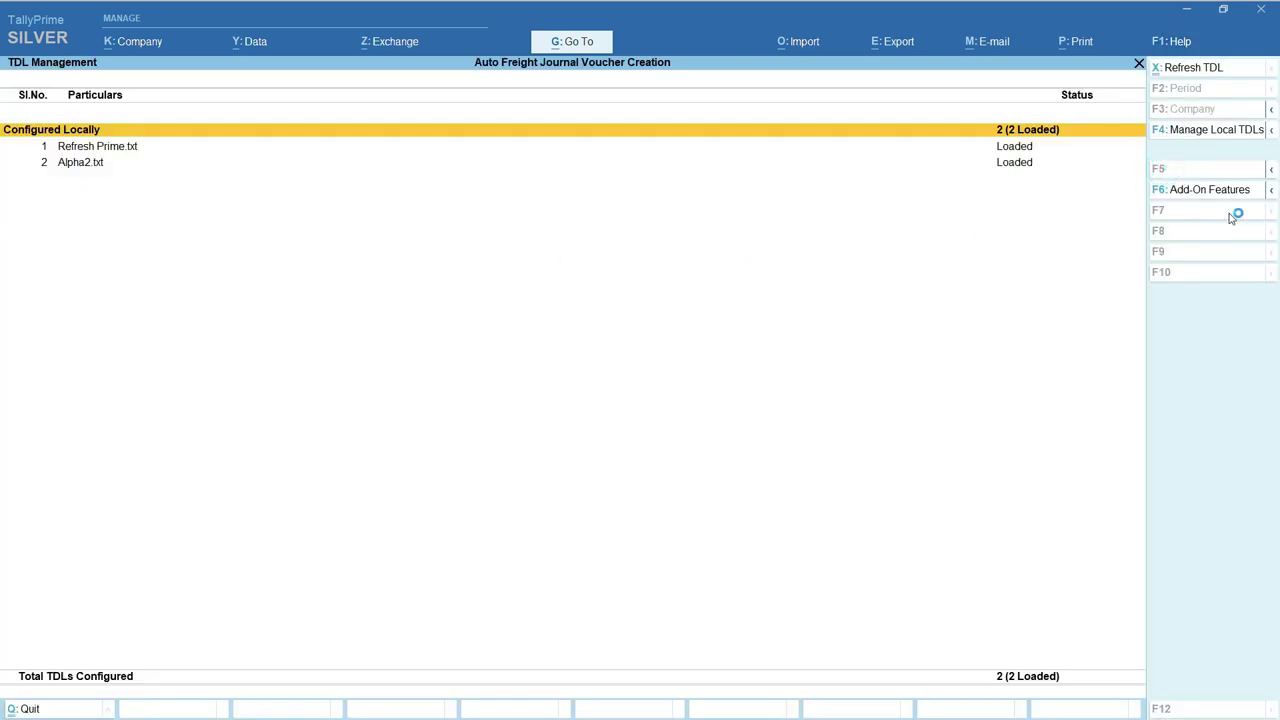
{"action": "left_click", "coordinate": [1208, 189]}
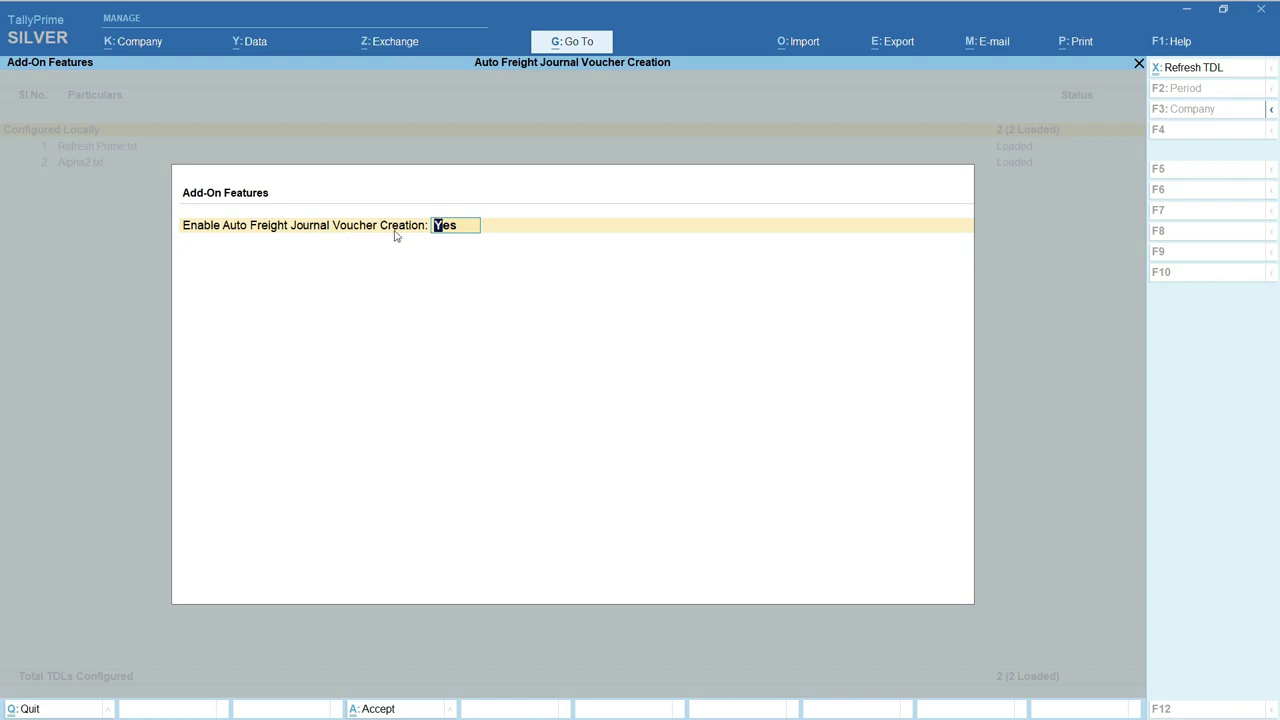
{"action": "key", "text": "Escape"}
{"action": "key", "text": "Return"}
Open the Purchase voucher type for alteration.
{"action": "key", "text": "Down"}
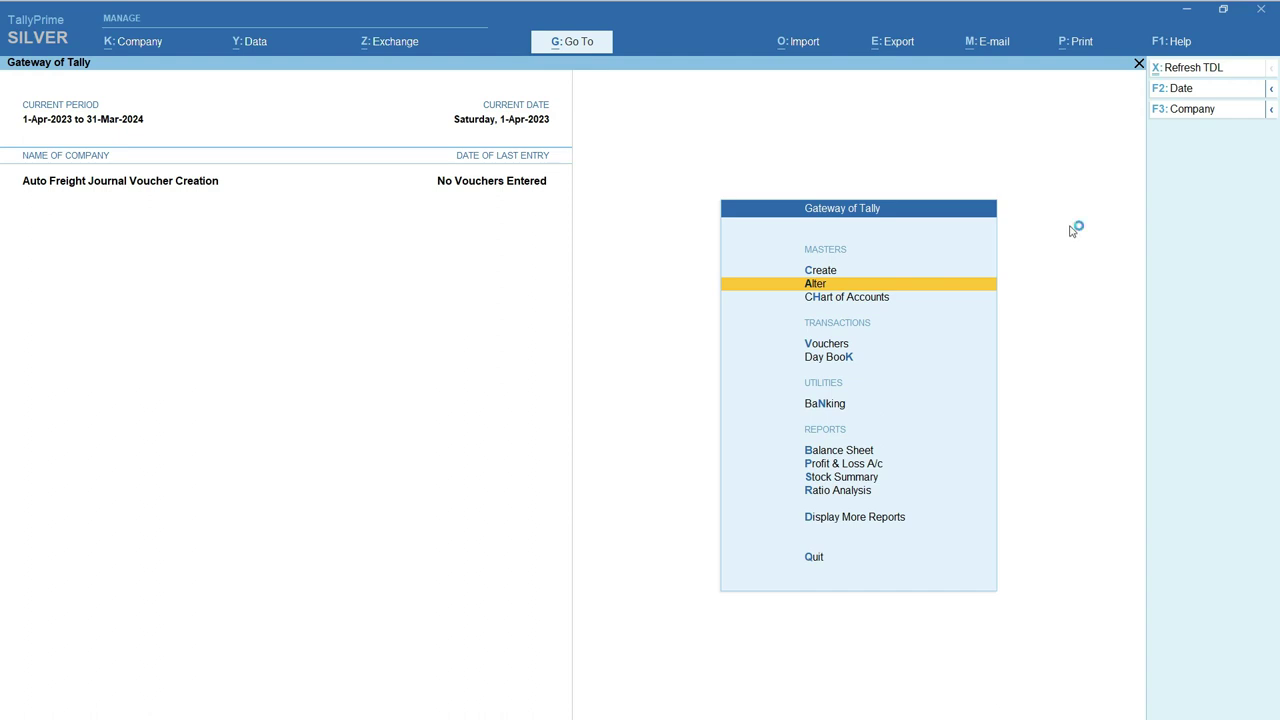
{"action": "key", "text": "Return"}
{"action": "key", "text": "Down"}
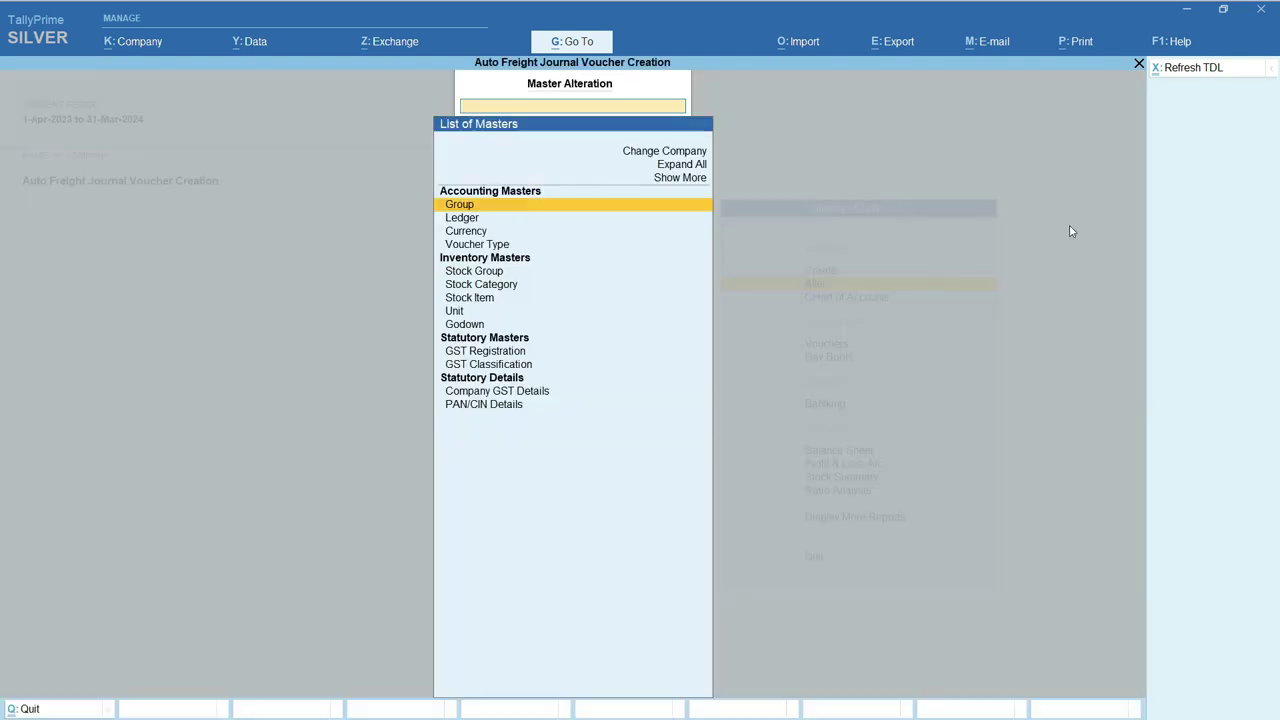
{"action": "key", "text": "Down"}
{"action": "key", "text": "Down"}
{"action": "key", "text": "Return"}
{"action": "type", "text": "P"}
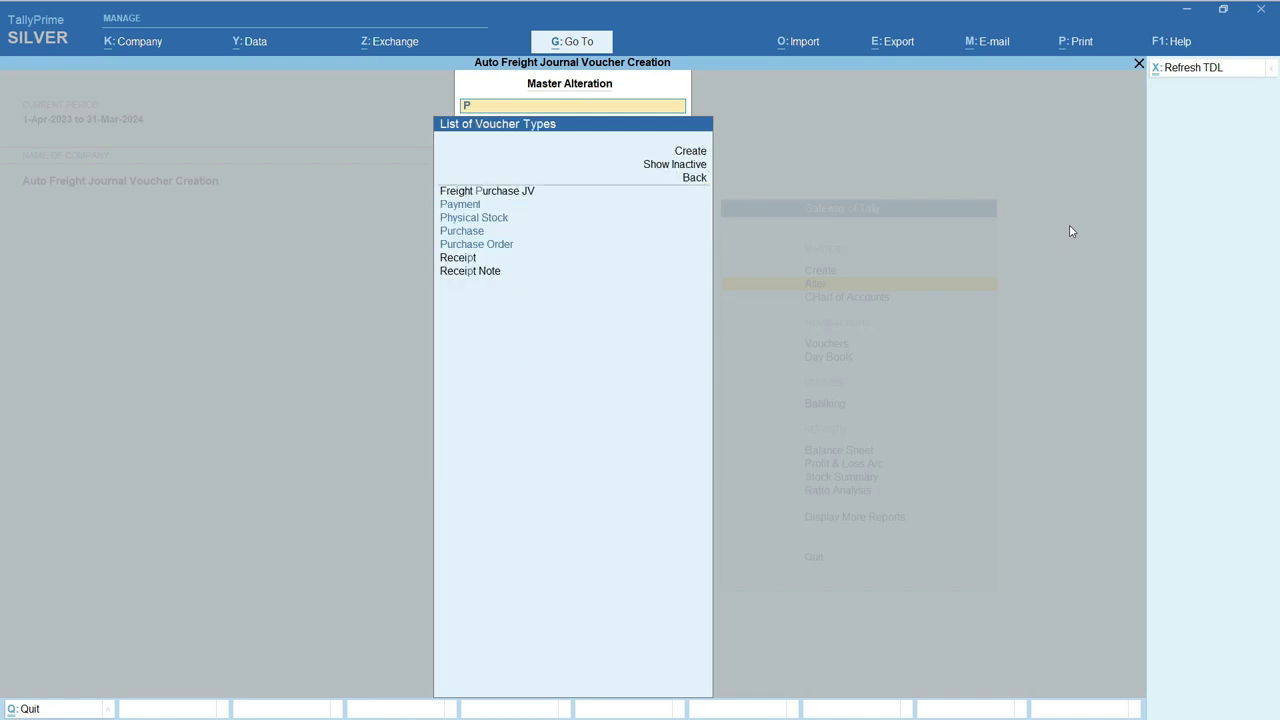
{"action": "type", "text": "u"}
{"action": "key", "text": "Down"}
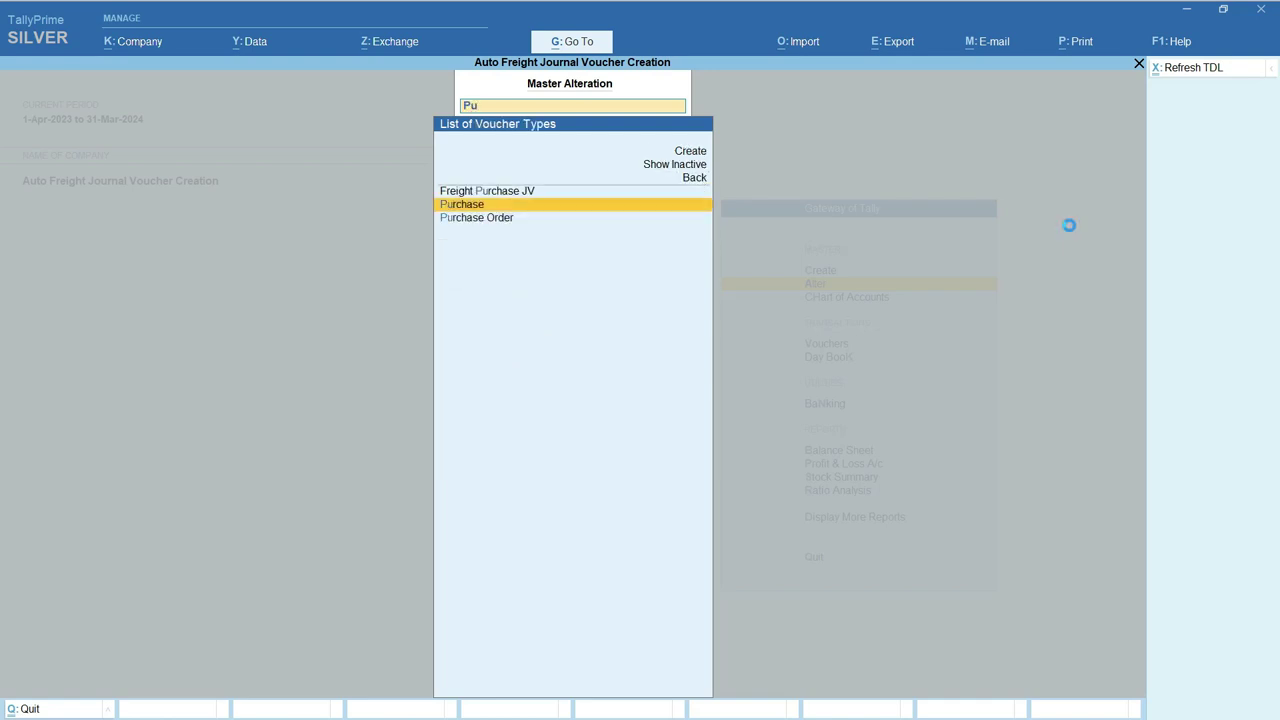
{"action": "key", "text": "Return"}
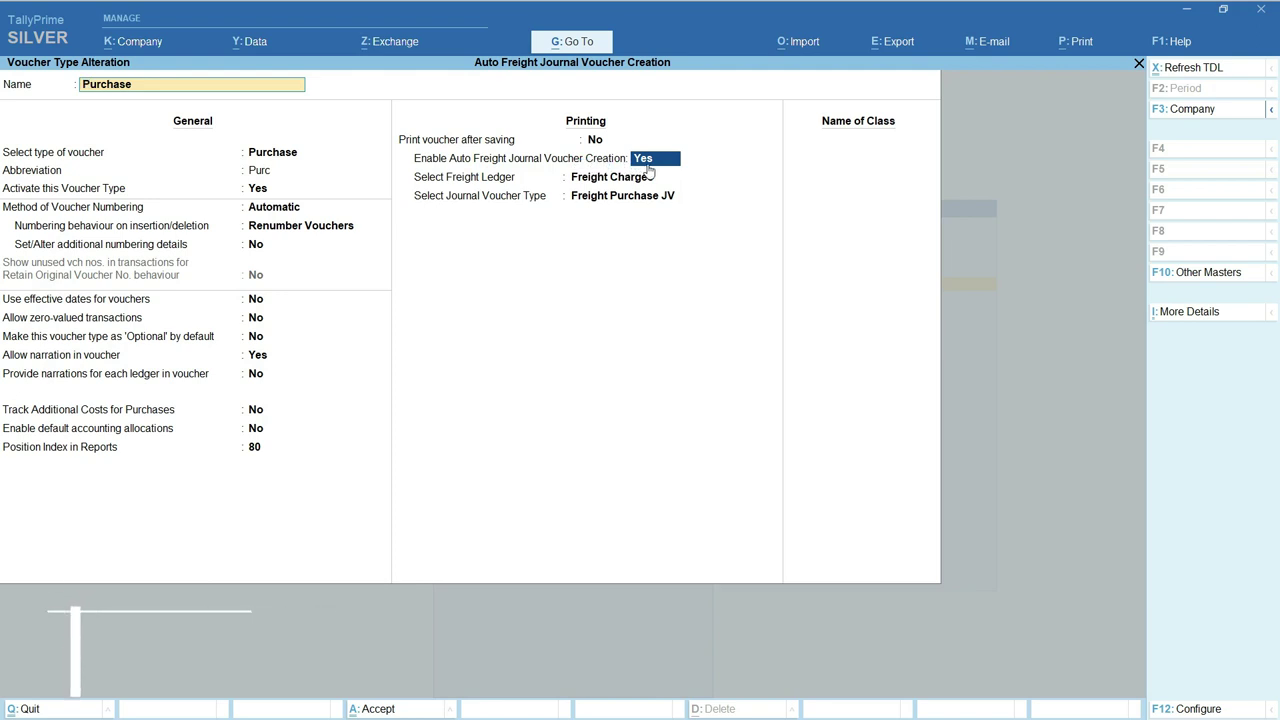
Select Freight Charges as the freight ledger and Freight Purchase JV as the journal voucher type for Purchase, and save the voucher type.
{"action": "left_click", "coordinate": [578, 177]}
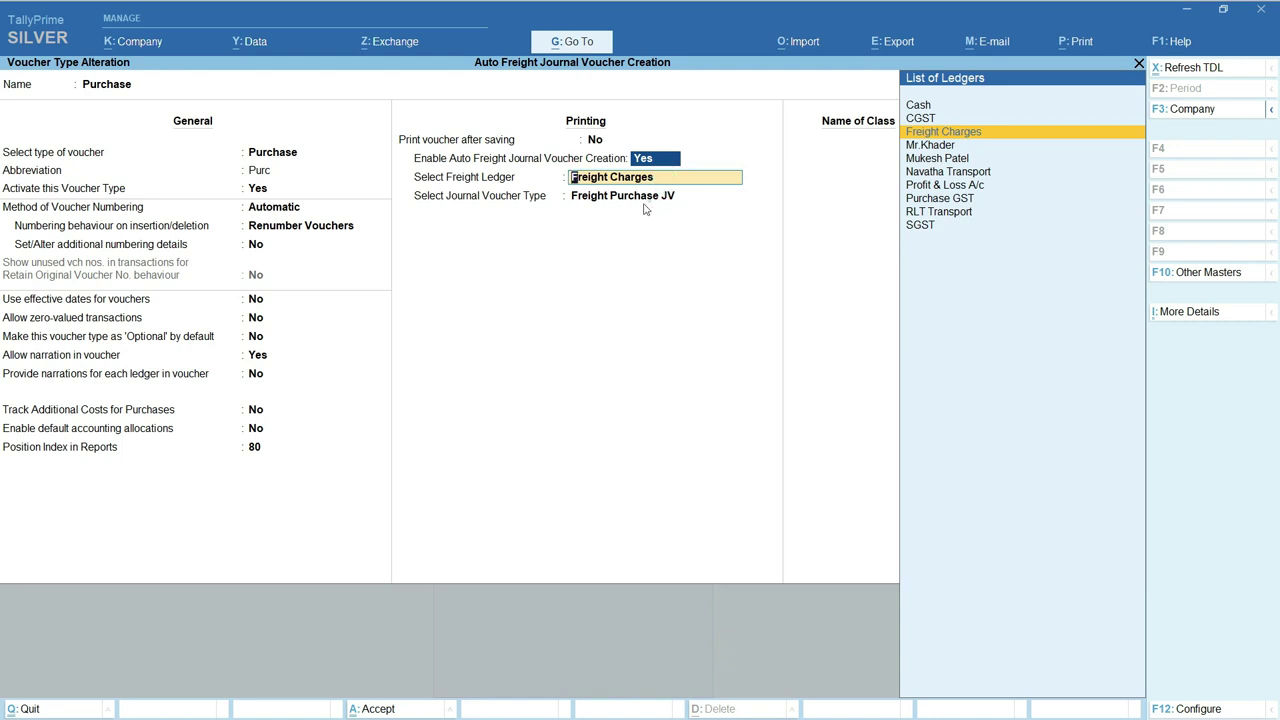
{"action": "key", "text": "Return"}
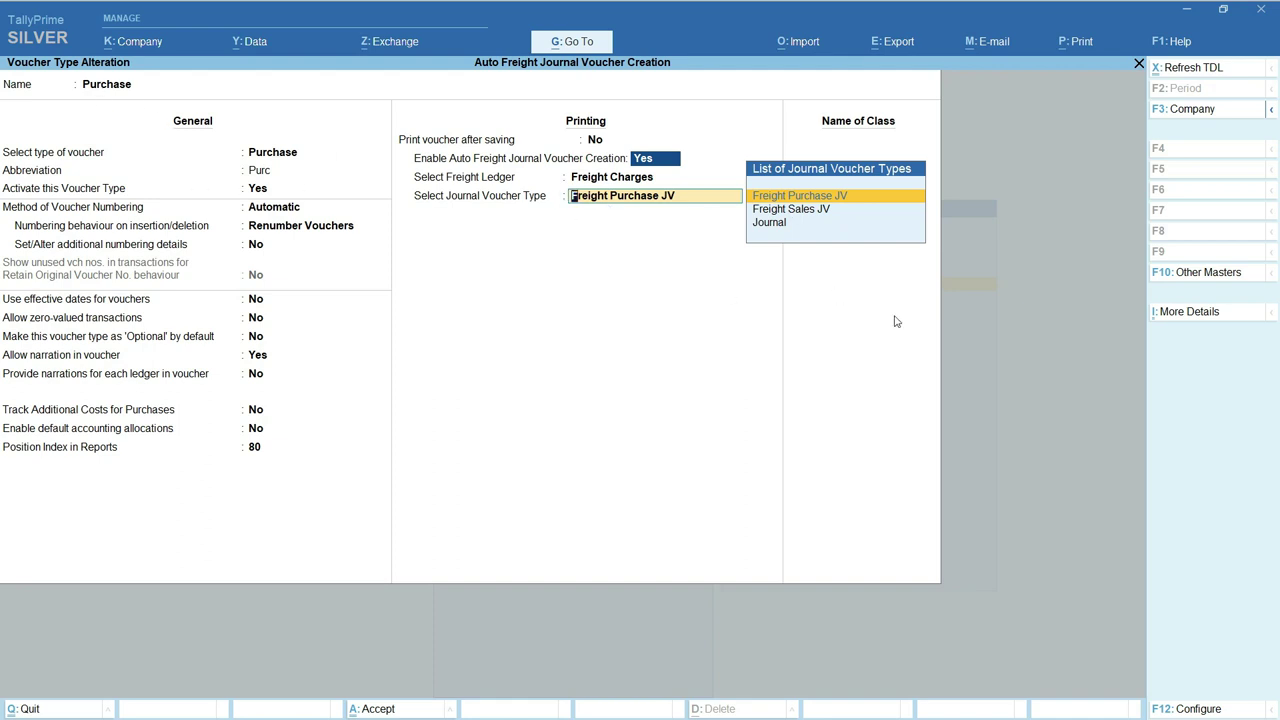
{"action": "key", "text": "Return"}
{"action": "key", "text": "ctrl+a"}
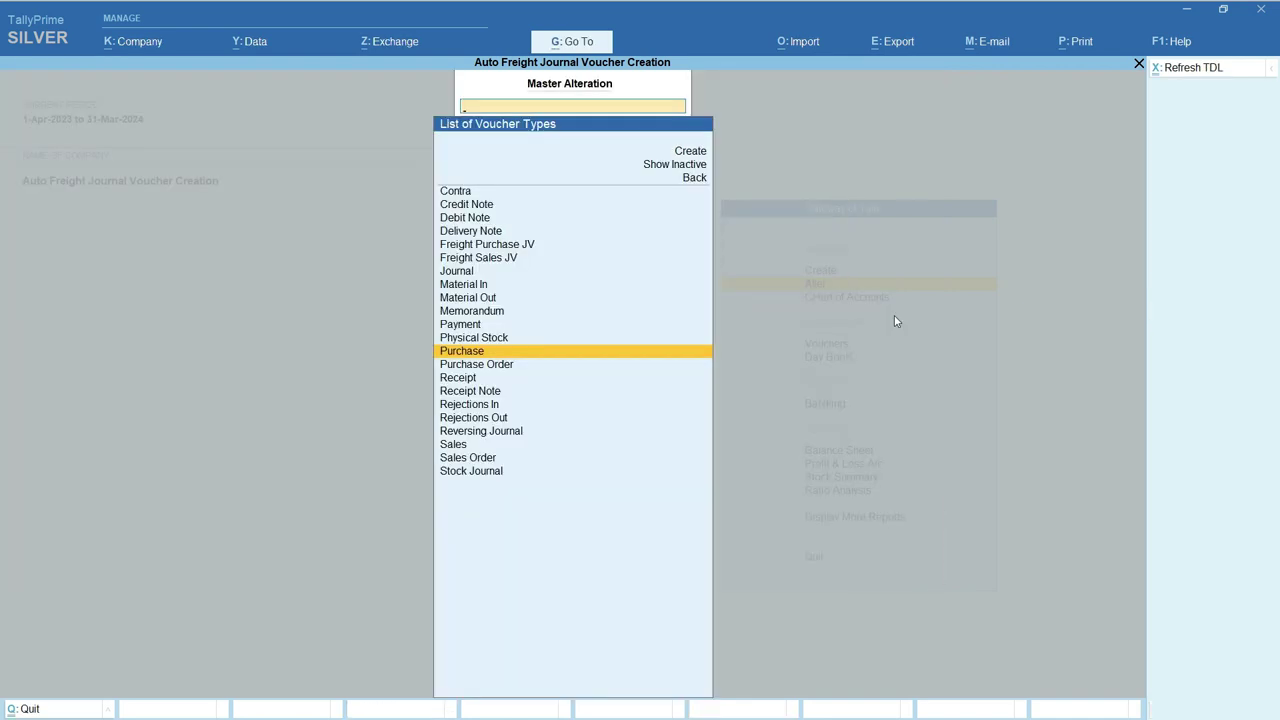
Review the freight ledger and journal voucher type settings of the Sales voucher type, and leave it without saving.
{"action": "type", "text": "Sales"}
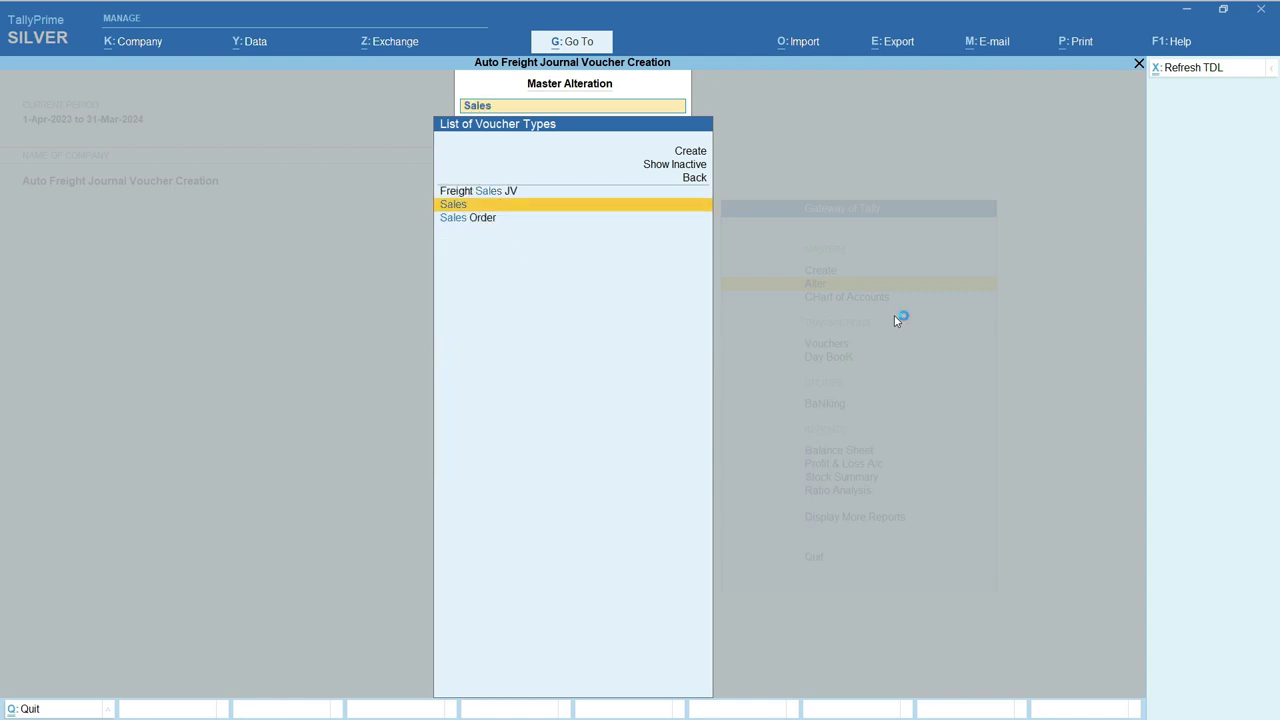
{"action": "key", "text": "Return"}
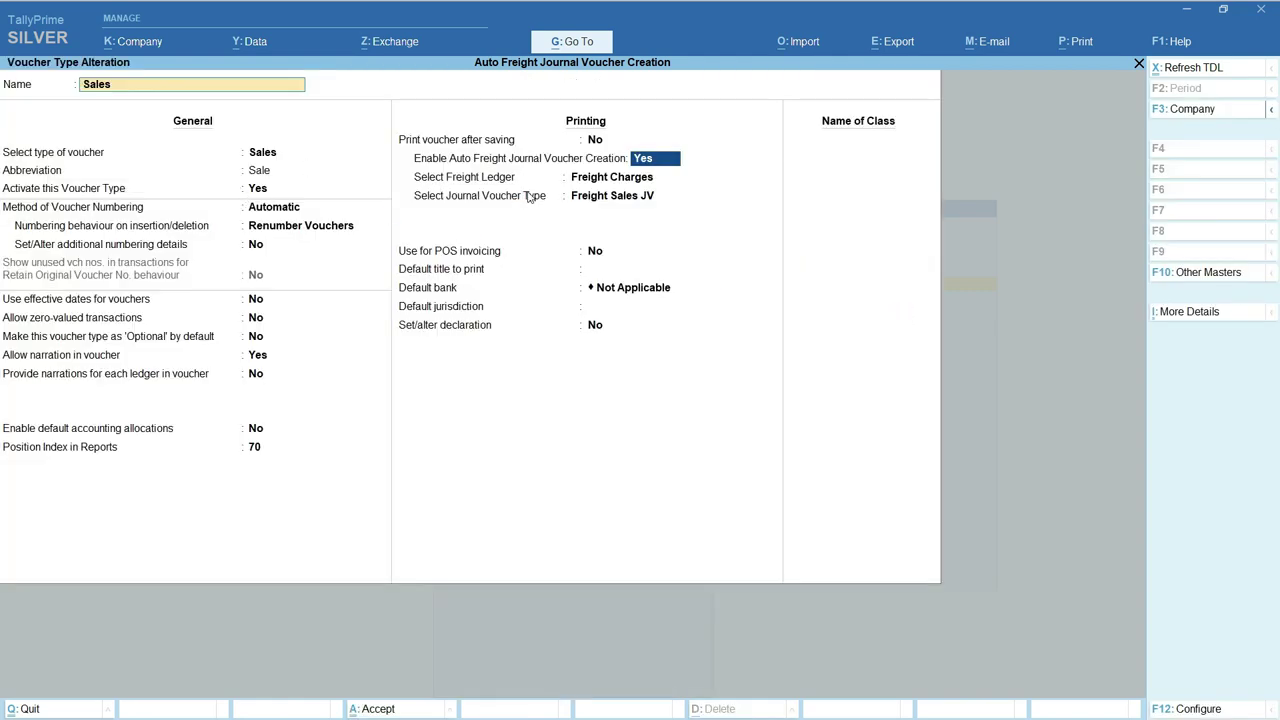
{"action": "left_click", "coordinate": [600, 197]}
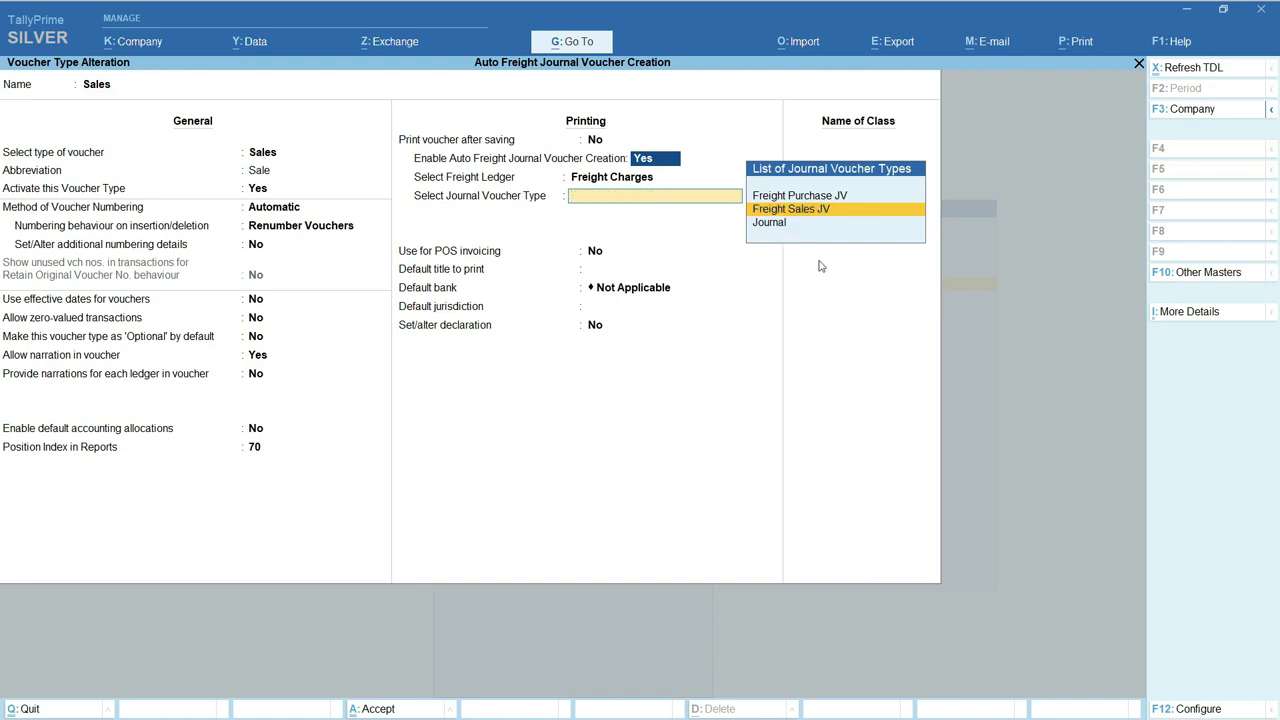
{"action": "key", "text": "Escape"}
{"action": "key", "text": "Escape"}
{"action": "key", "text": "Escape"}
{"action": "key", "text": "Escape"}
{"action": "key", "text": "Escape"}
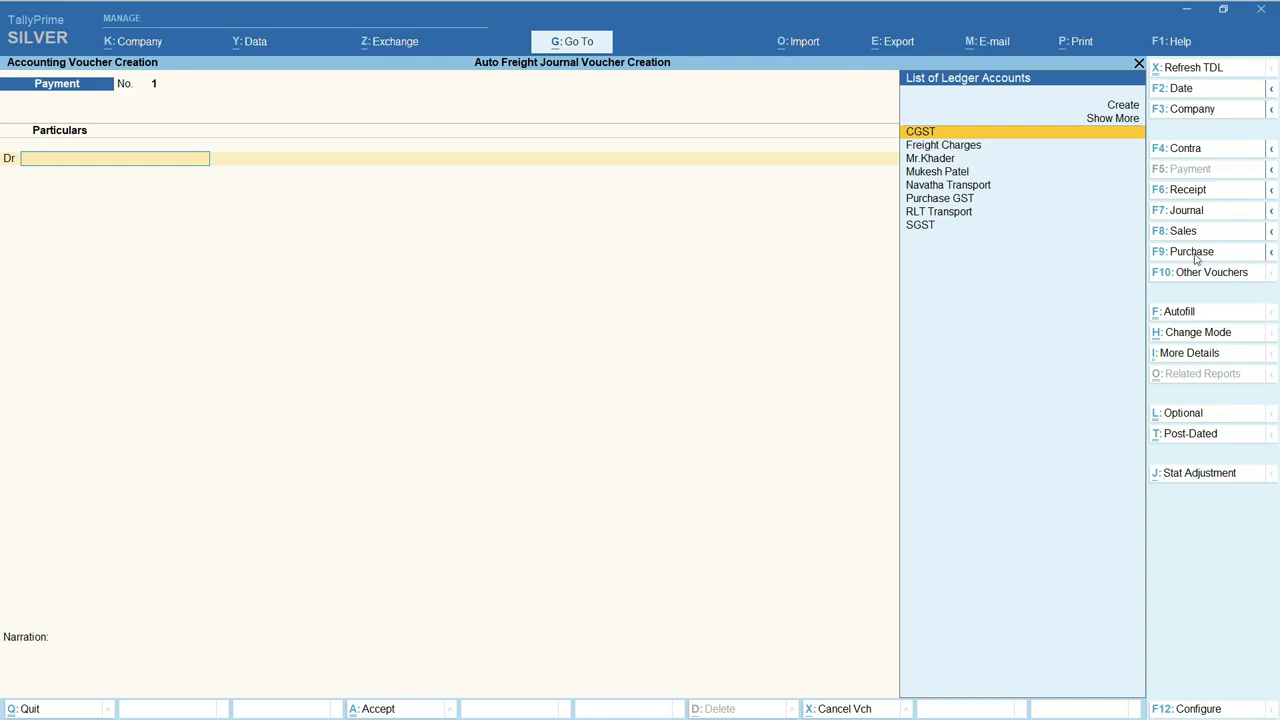
Start a Purchase voucher with supplier invoice number 1 dated 1-Apr-2023 and select the supplier's party account.
{"action": "left_click", "coordinate": [1192, 252]}
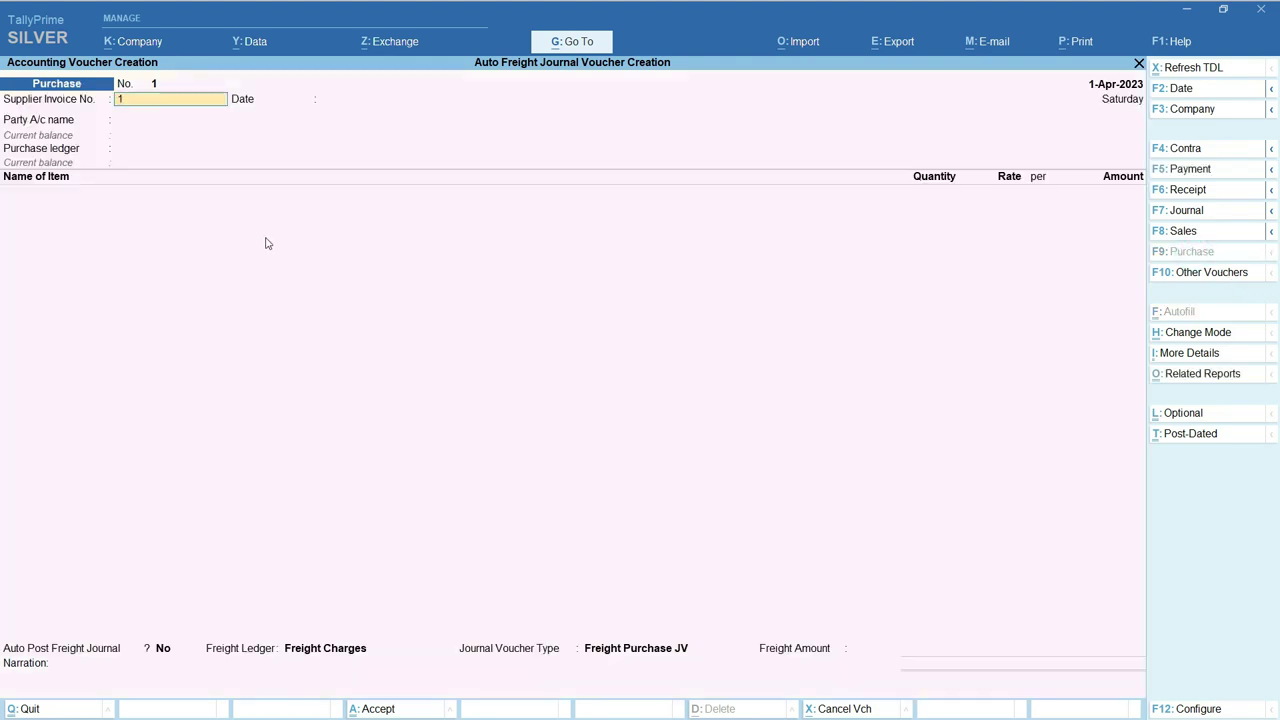
{"action": "type", "text": "1"}
{"action": "key", "text": "Return"}
{"action": "key", "text": "Return"}
{"action": "key", "text": "Down"}
{"action": "key", "text": "Down"}
{"action": "key", "text": "Return"}
{"action": "key", "text": "Return"}
{"action": "key", "text": "Return"}
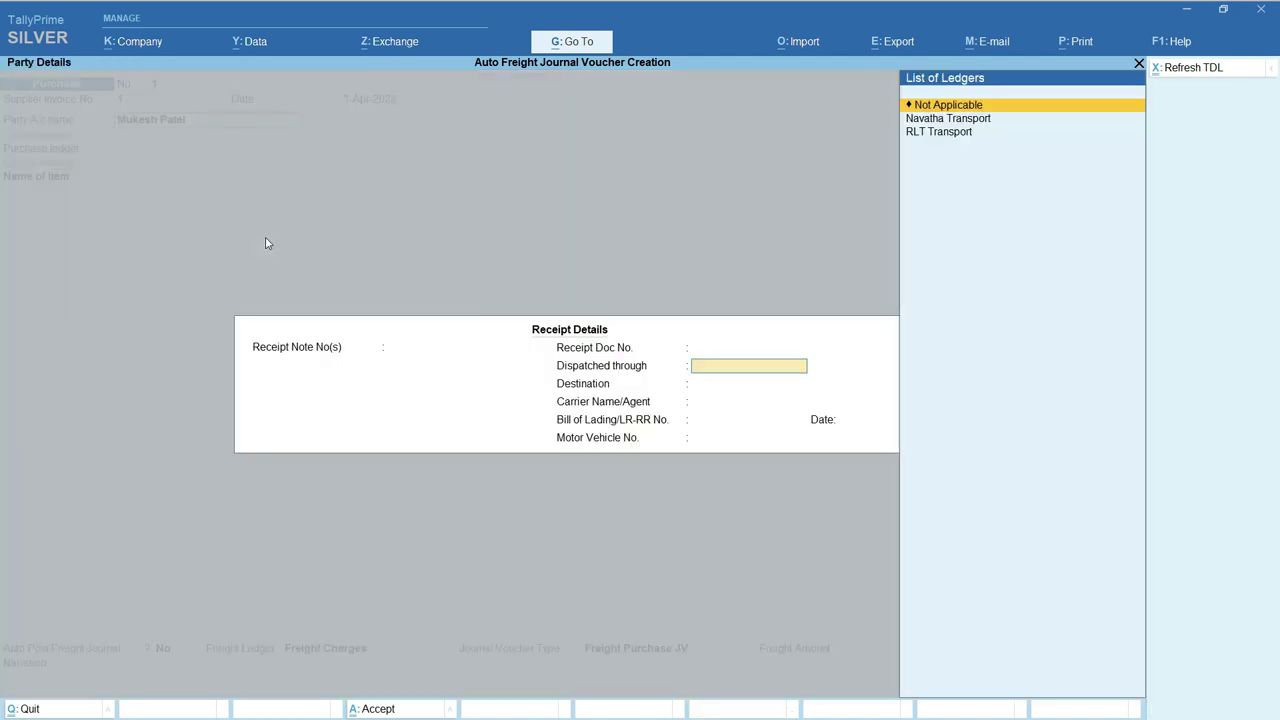
Set Dispatched through to Navatha Transport in the receipt details and leave the destination, carrier and bill of lading blank.
{"action": "key", "text": "Down"}
{"action": "key", "text": "Down"}
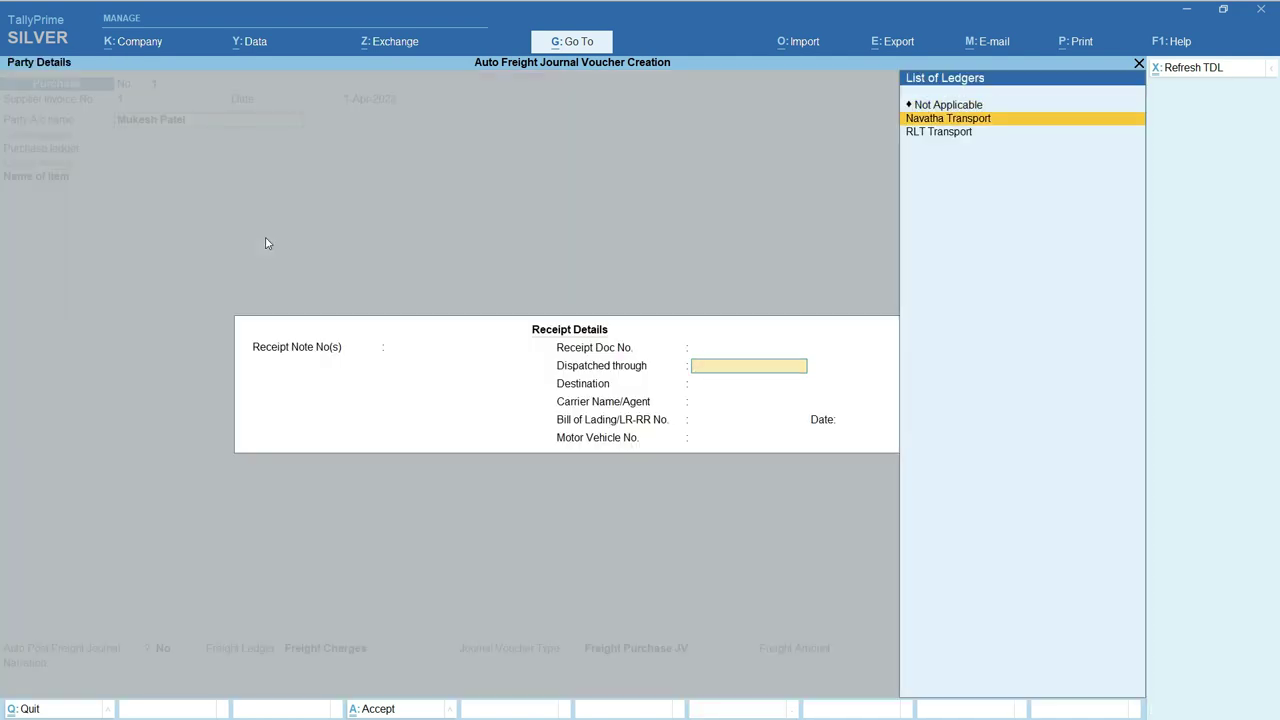
{"action": "key", "text": "Up"}
{"action": "key", "text": "Up"}
{"action": "key", "text": "Down"}
{"action": "key", "text": "Down"}
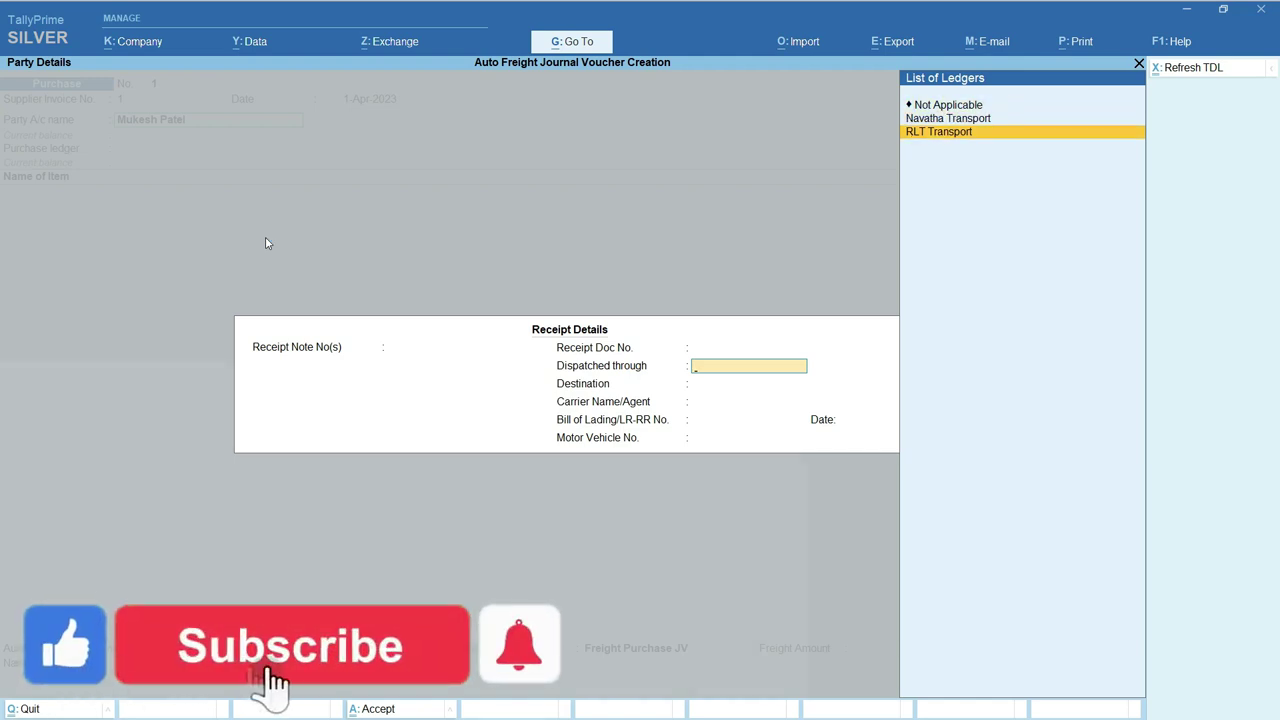
{"action": "key", "text": "Up"}
{"action": "key", "text": "Up"}
{"action": "key", "text": "Down"}
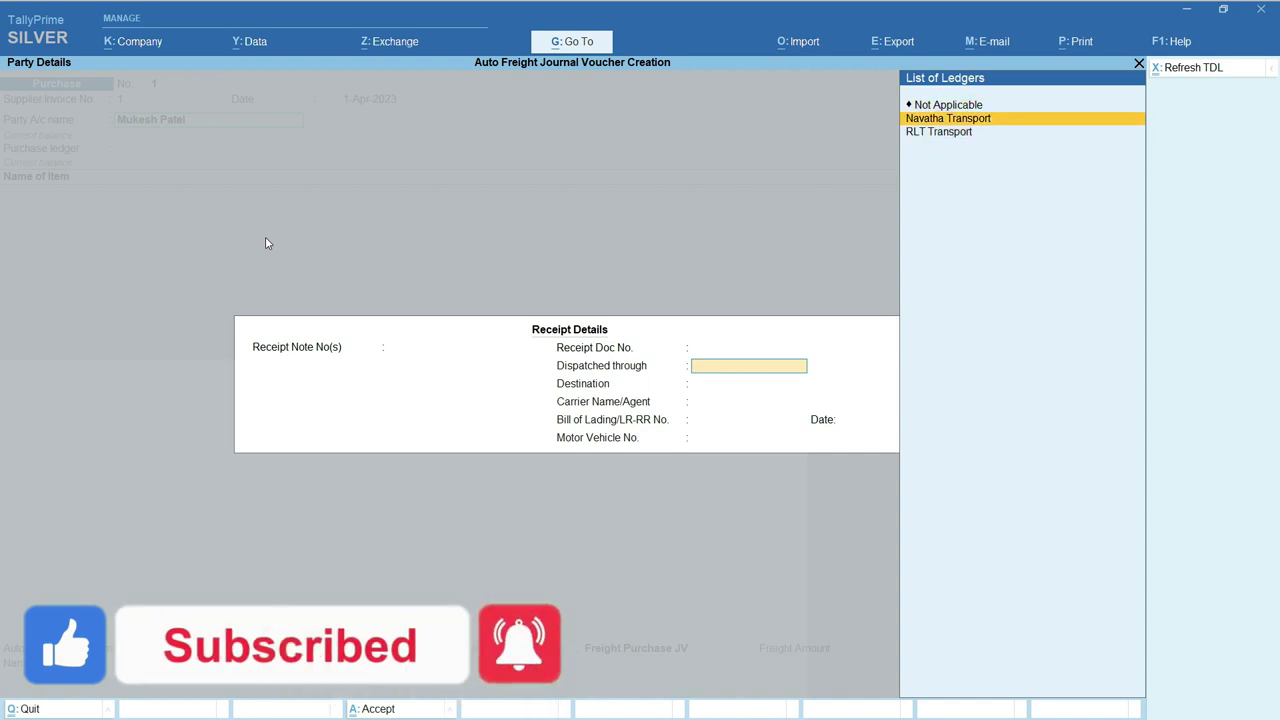
{"action": "key", "text": "Down"}
{"action": "key", "text": "Up"}
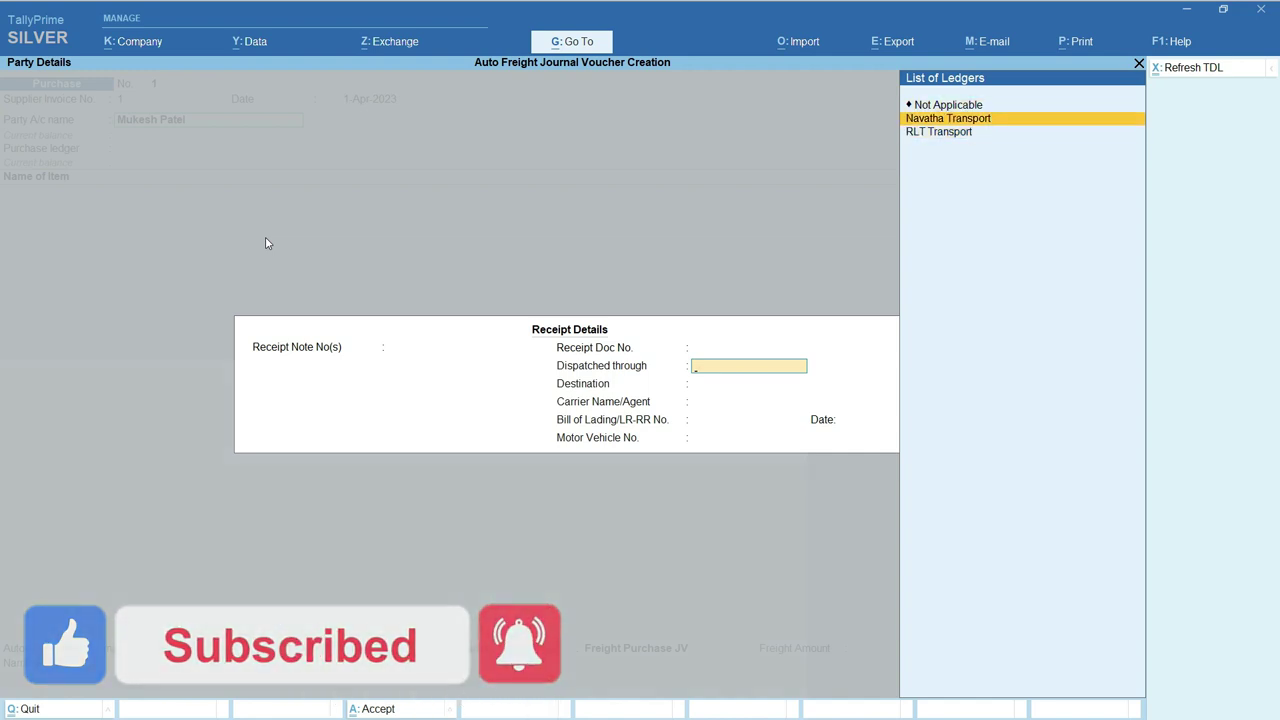
{"action": "key", "text": "Down"}
{"action": "key", "text": "Up"}
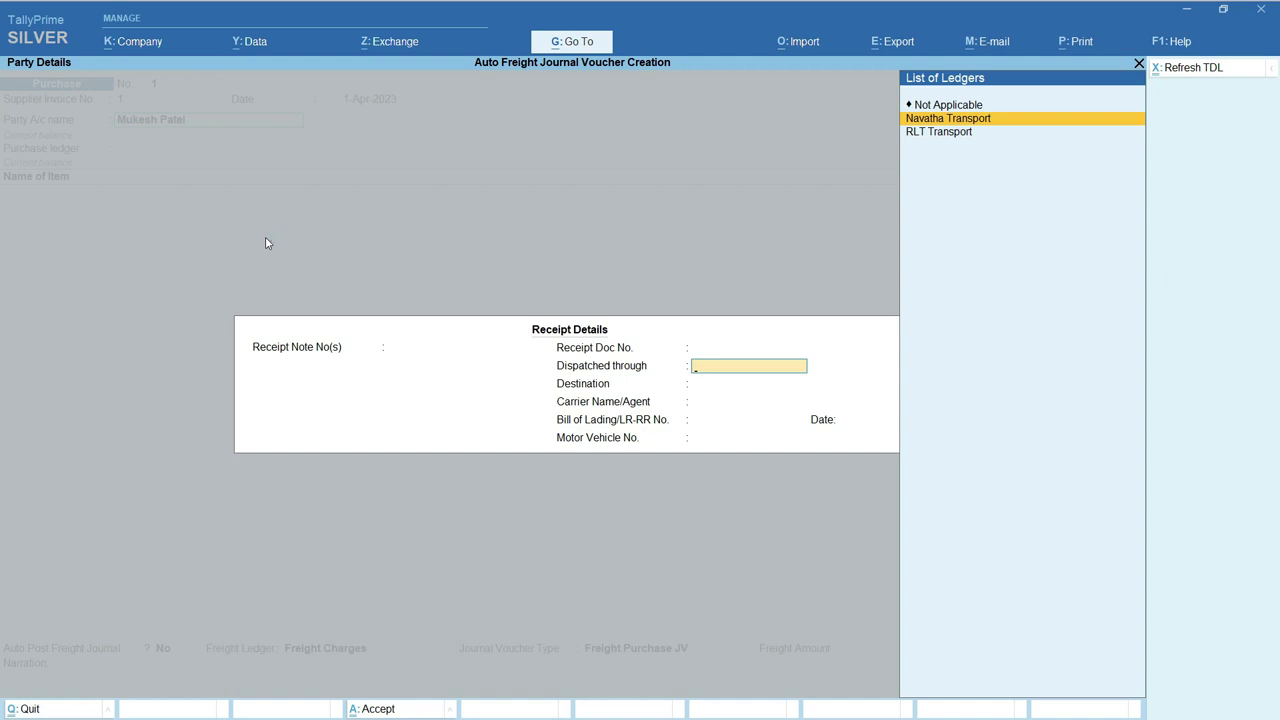
{"action": "key", "text": "Down"}
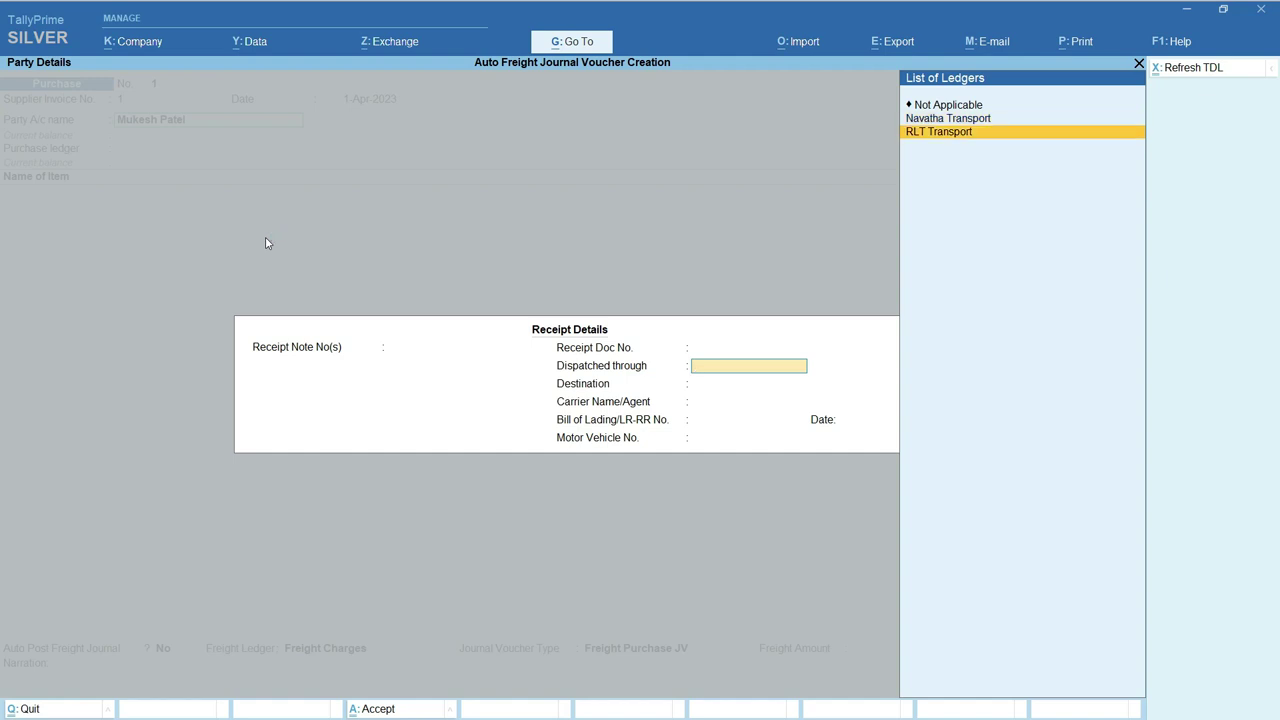
{"action": "key", "text": "Up"}
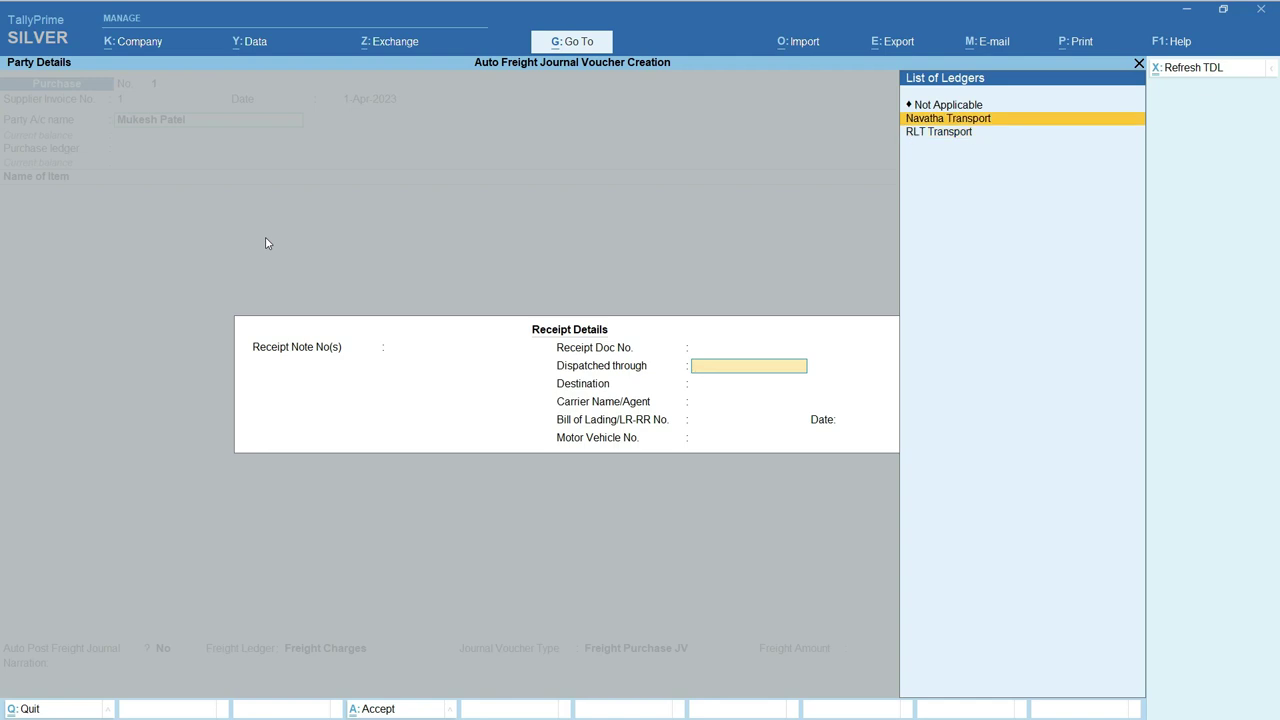
{"action": "key", "text": "Return"}
{"action": "key", "text": "Return"}
{"action": "key", "text": "Return"}
{"action": "key", "text": "Return"}
{"action": "key", "text": "Return"}
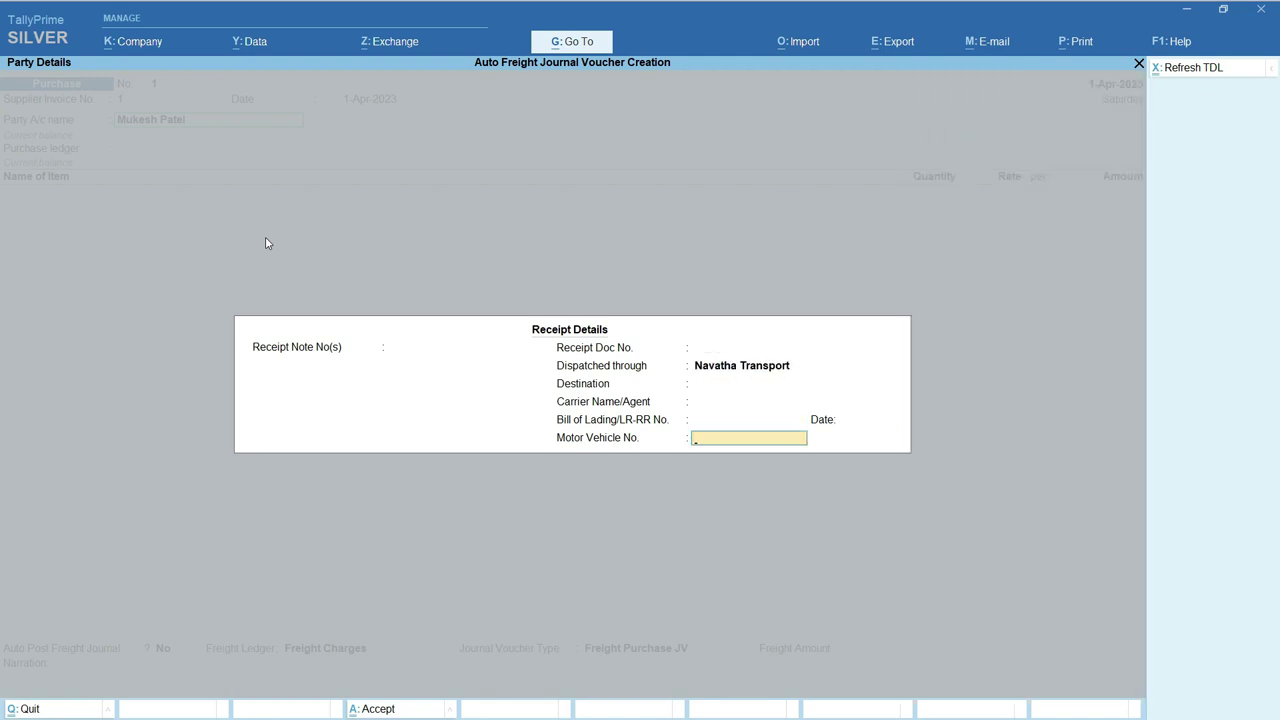
Accept the supplier's party details with Maharashtra as the state and choose Purchase GST as the purchase ledger.
{"action": "key", "text": "Return"}
{"action": "key", "text": "Return"}
{"action": "key", "text": "Return"}
{"action": "key", "text": "Return"}
{"action": "key", "text": "Return"}
{"action": "key", "text": "Return"}
{"action": "key", "text": "Return"}
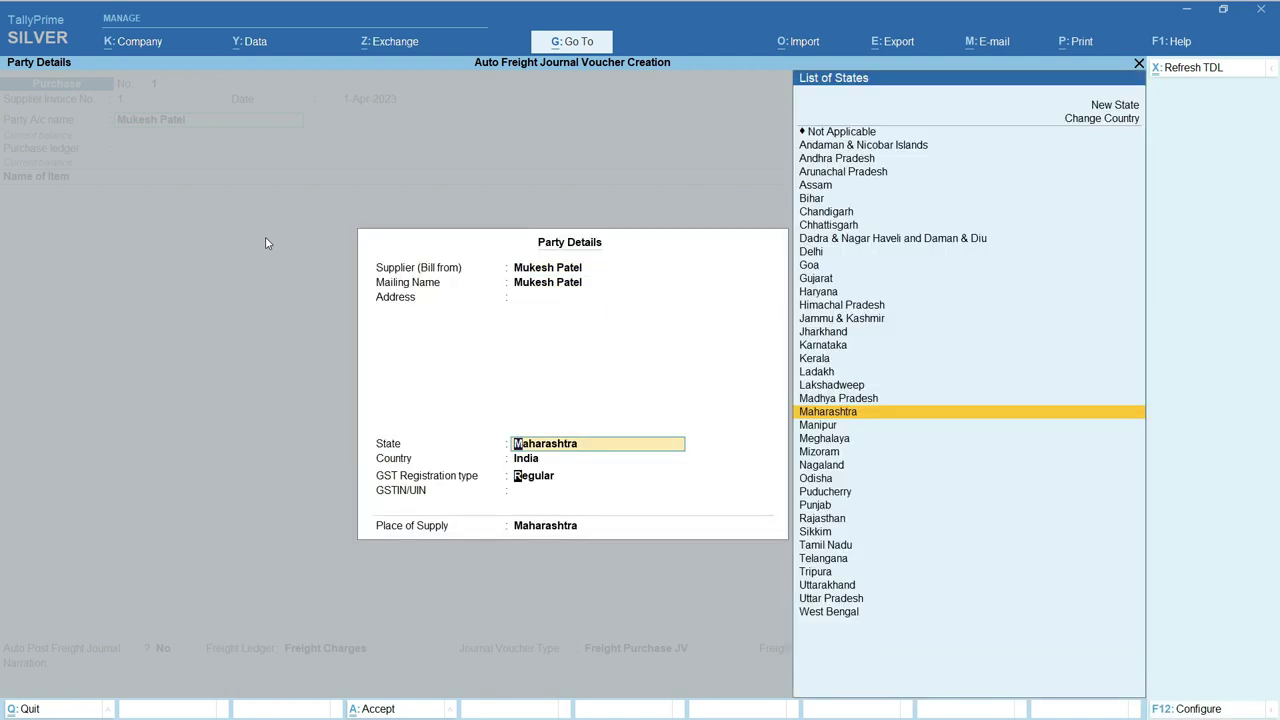
{"action": "key", "text": "Return"}
{"action": "key", "text": "Return"}
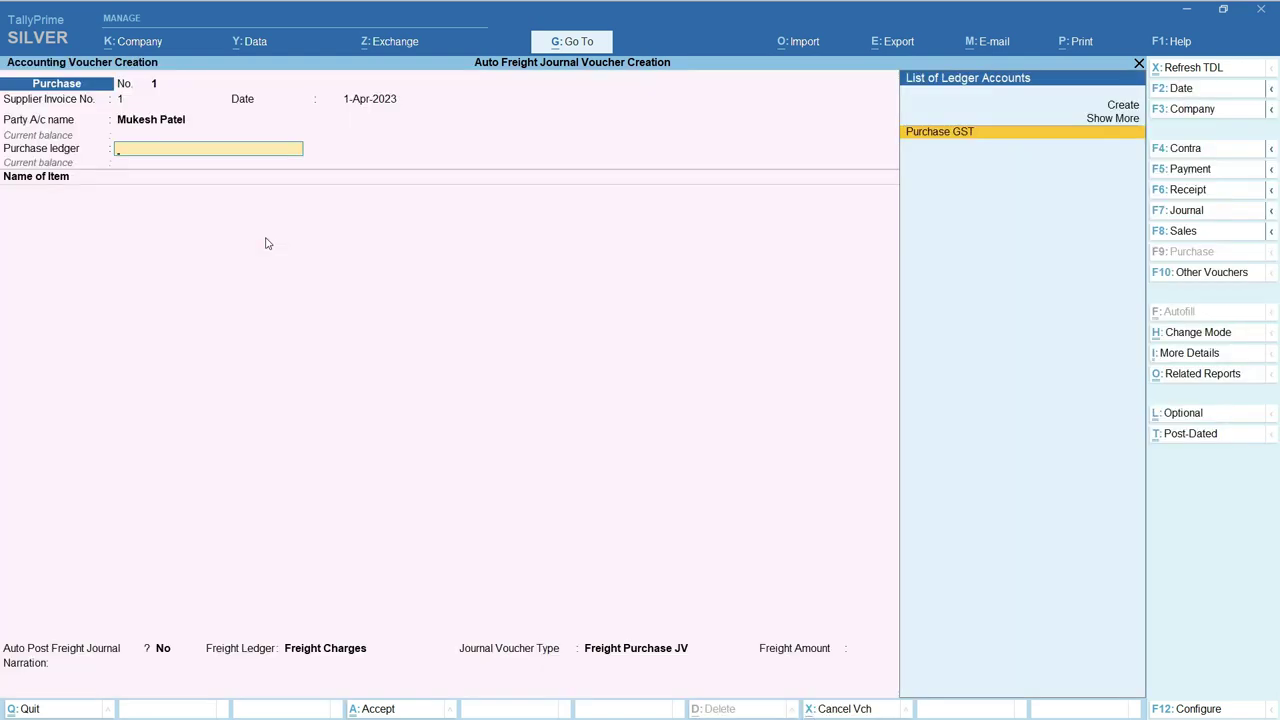
{"action": "key", "text": "Return"}
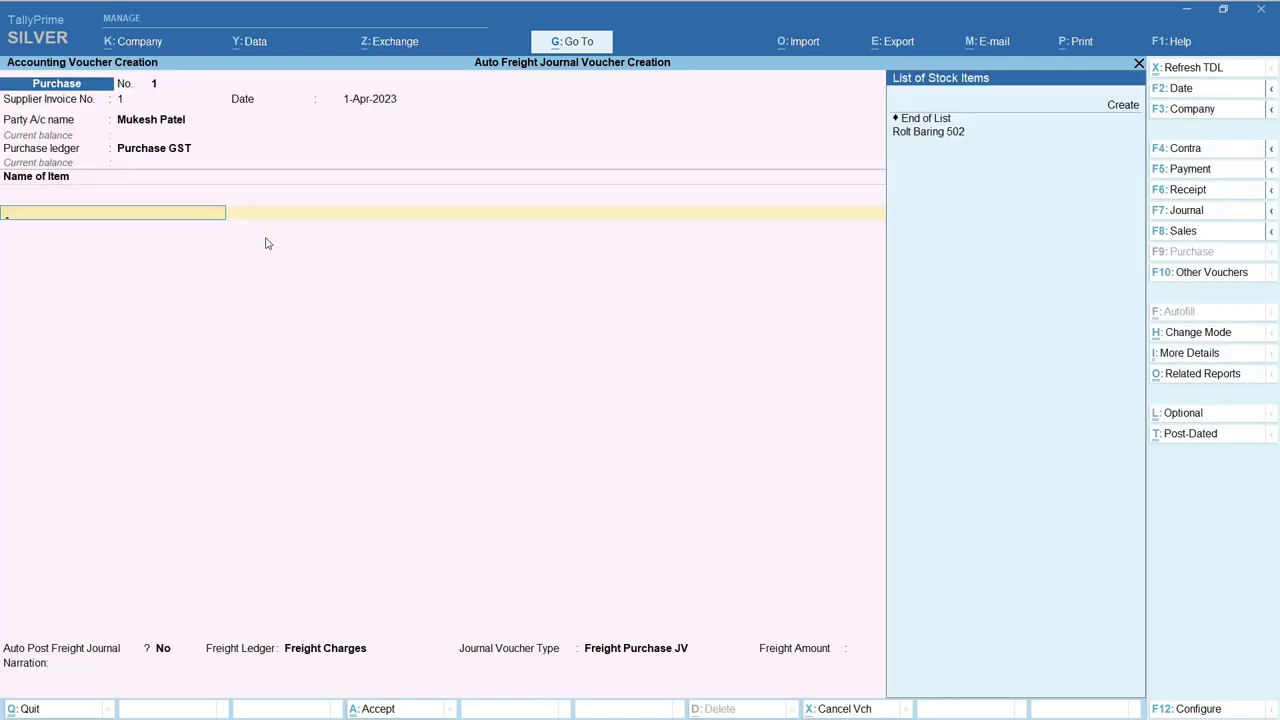
Add the stock item Rolt Baring 502 to the purchase voucher with quantity 1 Nos and rate 15,000.
{"action": "key", "text": "Down"}
{"action": "key", "text": "Down"}
{"action": "key", "text": "Return"}
{"action": "key", "text": "Return"}
{"action": "type", "text": "1500"}
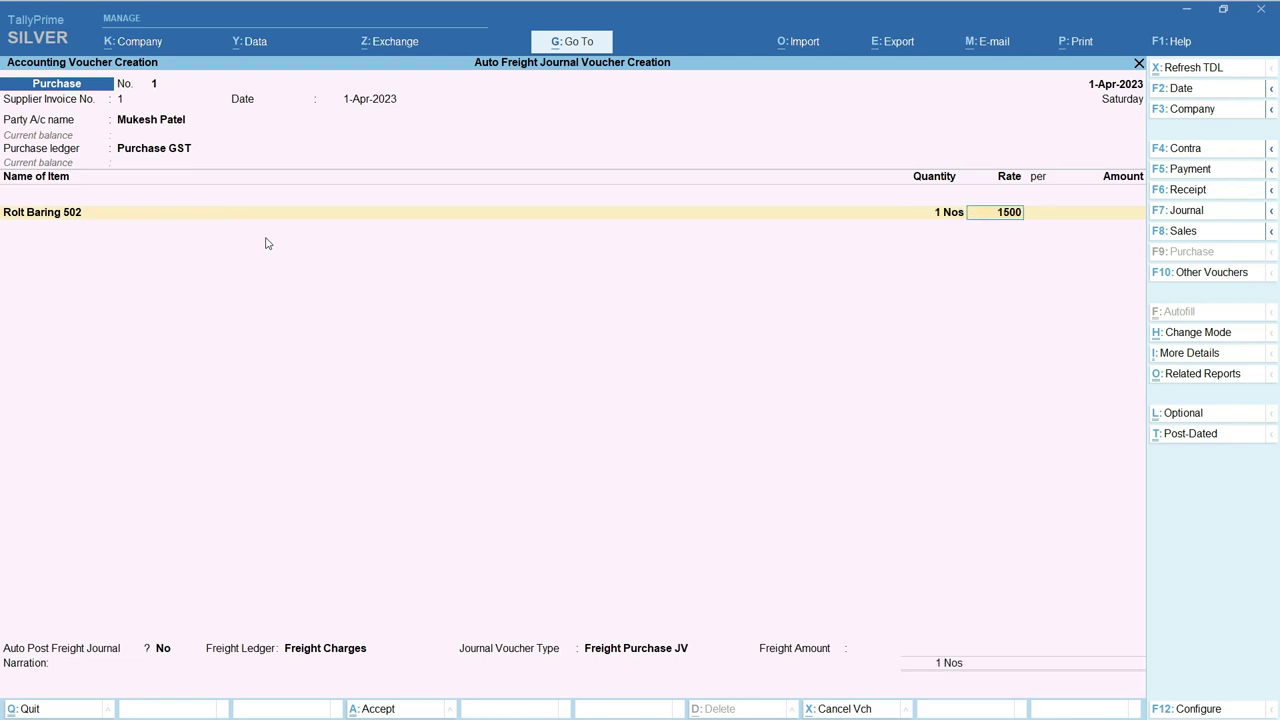
{"action": "key", "text": "Return"}
{"action": "key", "text": "Return"}
{"action": "key", "text": "Return"}
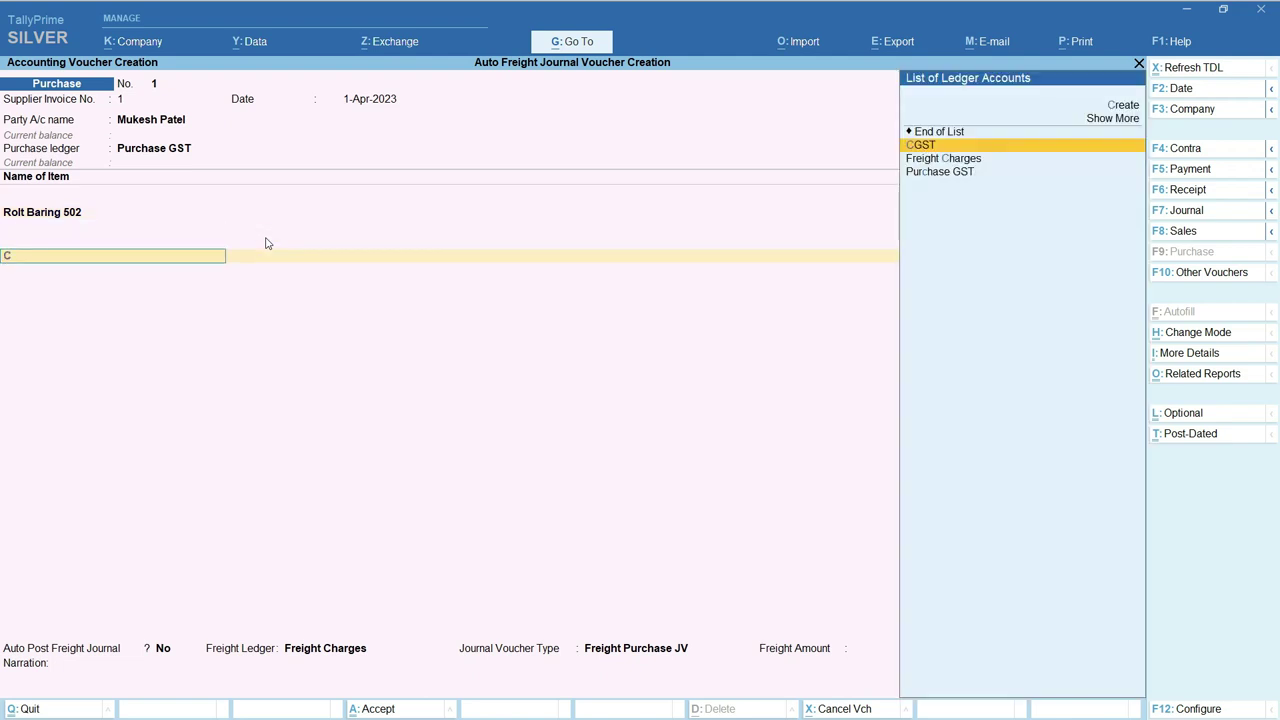
Add the CGST and SGST tax ledgers below the stock item in the purchase voucher.
{"action": "key", "text": "Return"}
{"action": "key", "text": "Return"}
{"action": "type", "text": "sgs"}
{"action": "key", "text": "Return"}
{"action": "key", "text": "Return"}
{"action": "key", "text": "Return"}
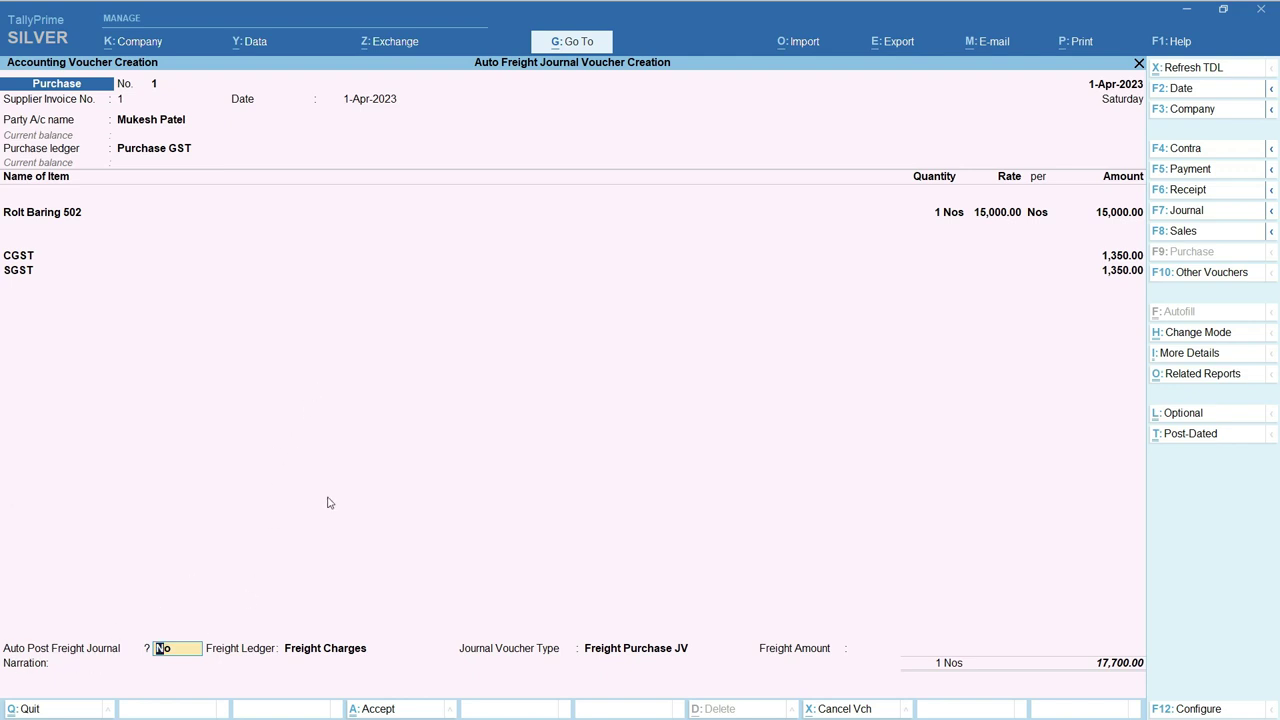
Enable Auto Post Freight Journal in the purchase voucher and set the freight amount to 150.
{"action": "type", "text": "y"}
{"action": "key", "text": "Return"}
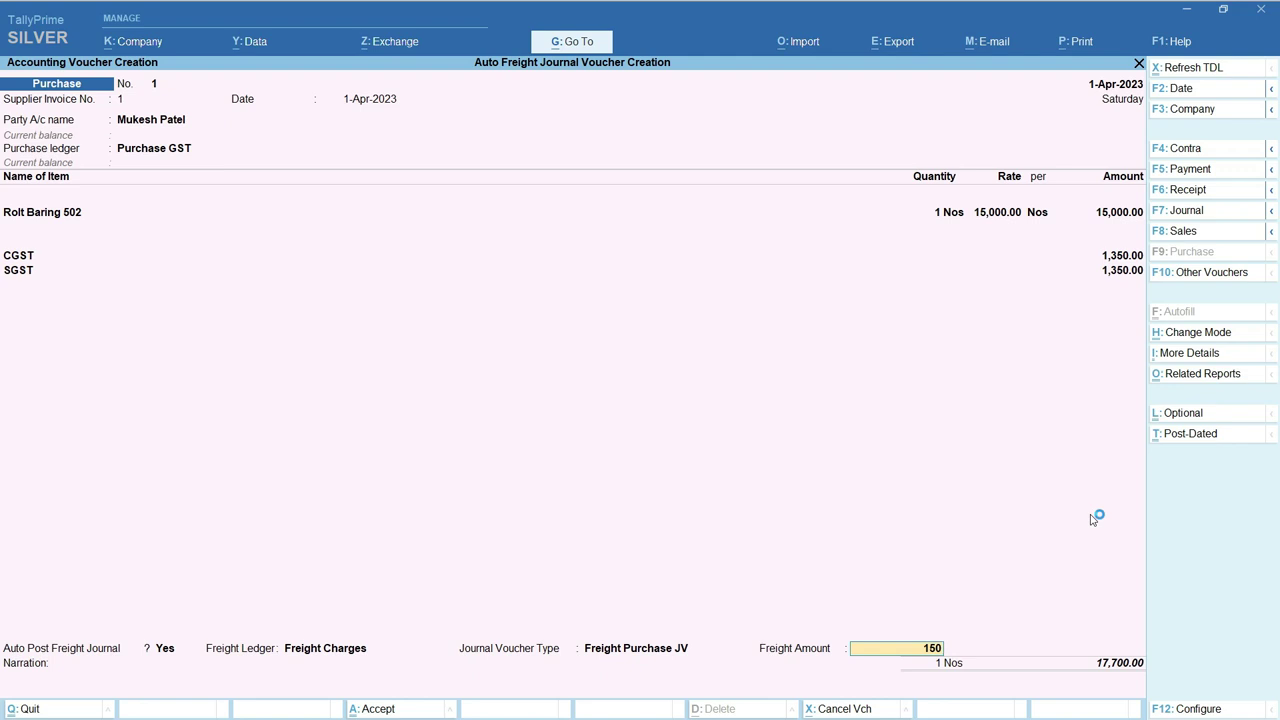
{"action": "key", "text": "Return"}
{"action": "key", "text": "Return"}
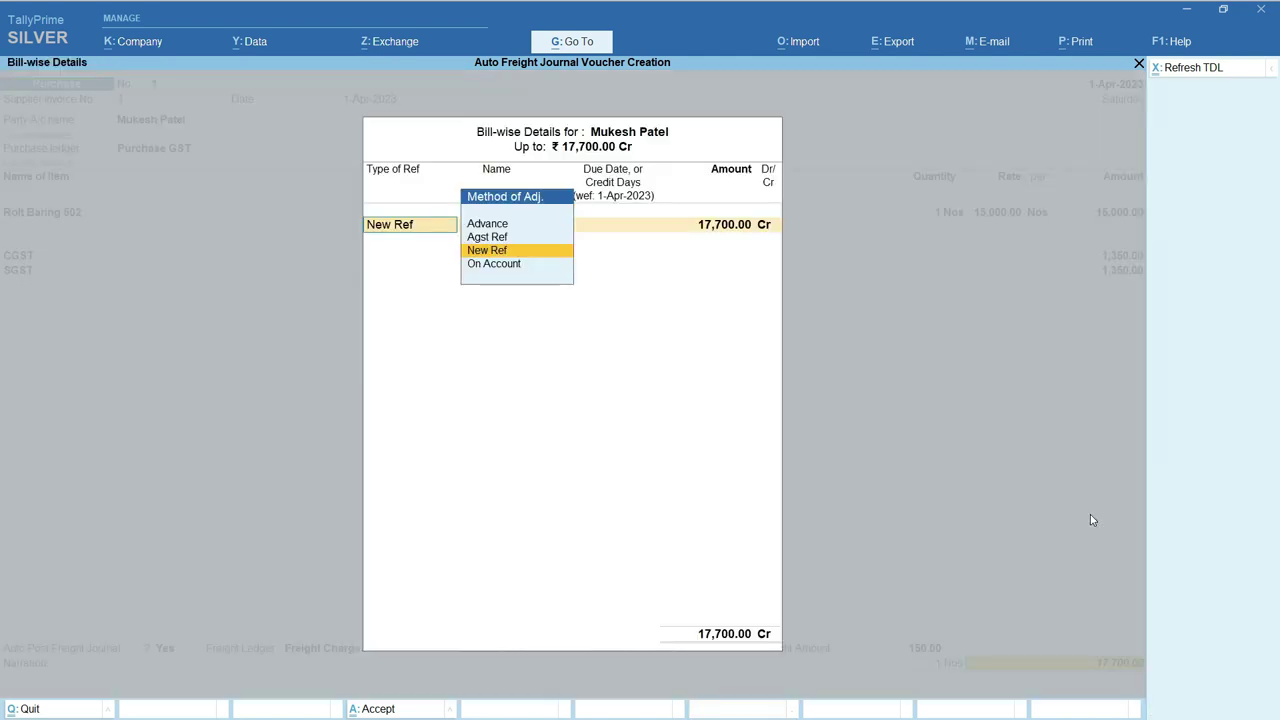
Accept the supplier's bill-wise details as New Ref for the full amount and save the purchase voucher.
{"action": "key", "text": "Return"}
{"action": "key", "text": "Return"}
{"action": "key", "text": "Return"}
{"action": "key", "text": "Return"}
{"action": "key", "text": "Return"}
{"action": "key", "text": "Return"}
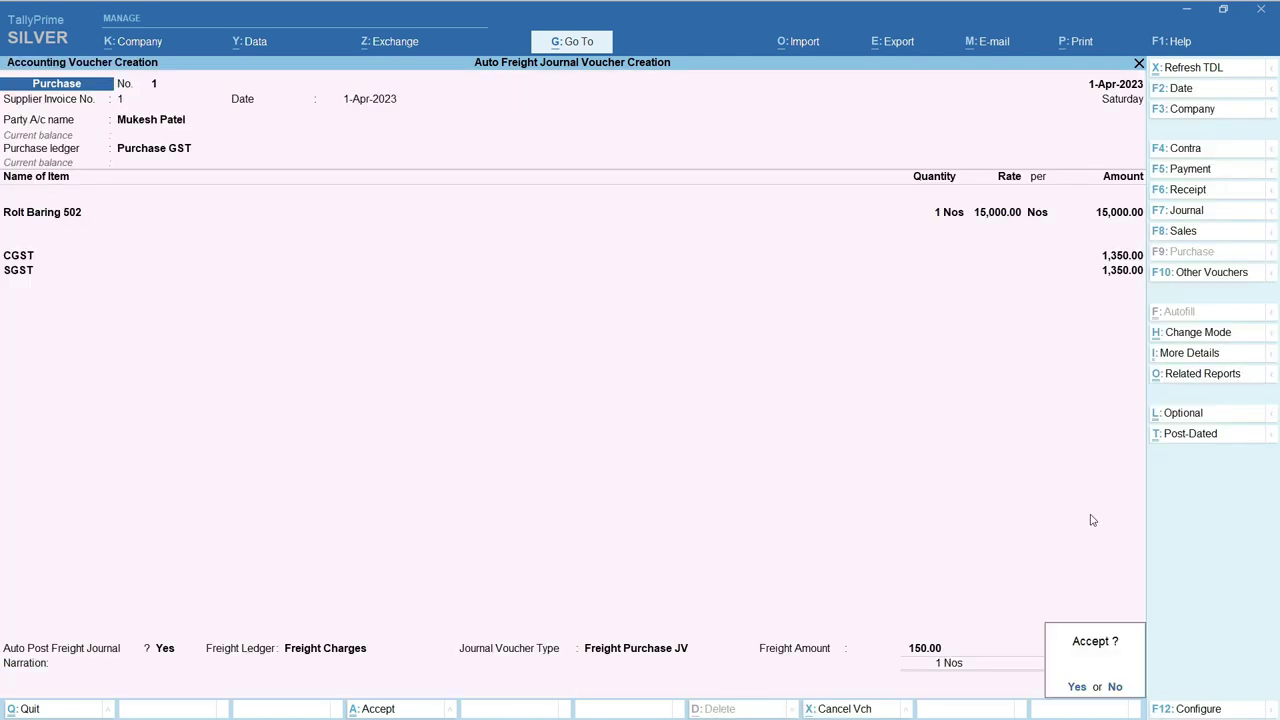
{"action": "key", "text": "Return"}
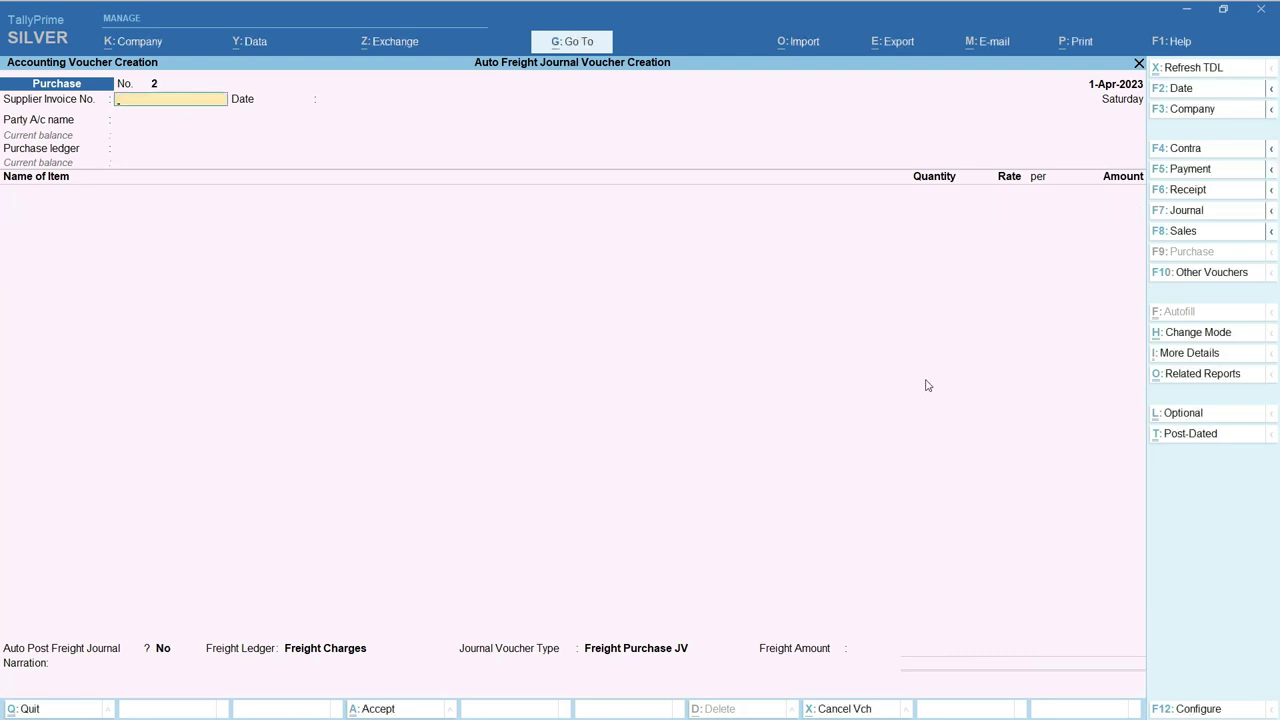
Leave voucher creation and open the Freight Purchase JV voucher from the Day Book.
{"action": "key", "text": "Escape"}
{"action": "key", "text": "d"}
{"action": "key", "text": "d"}
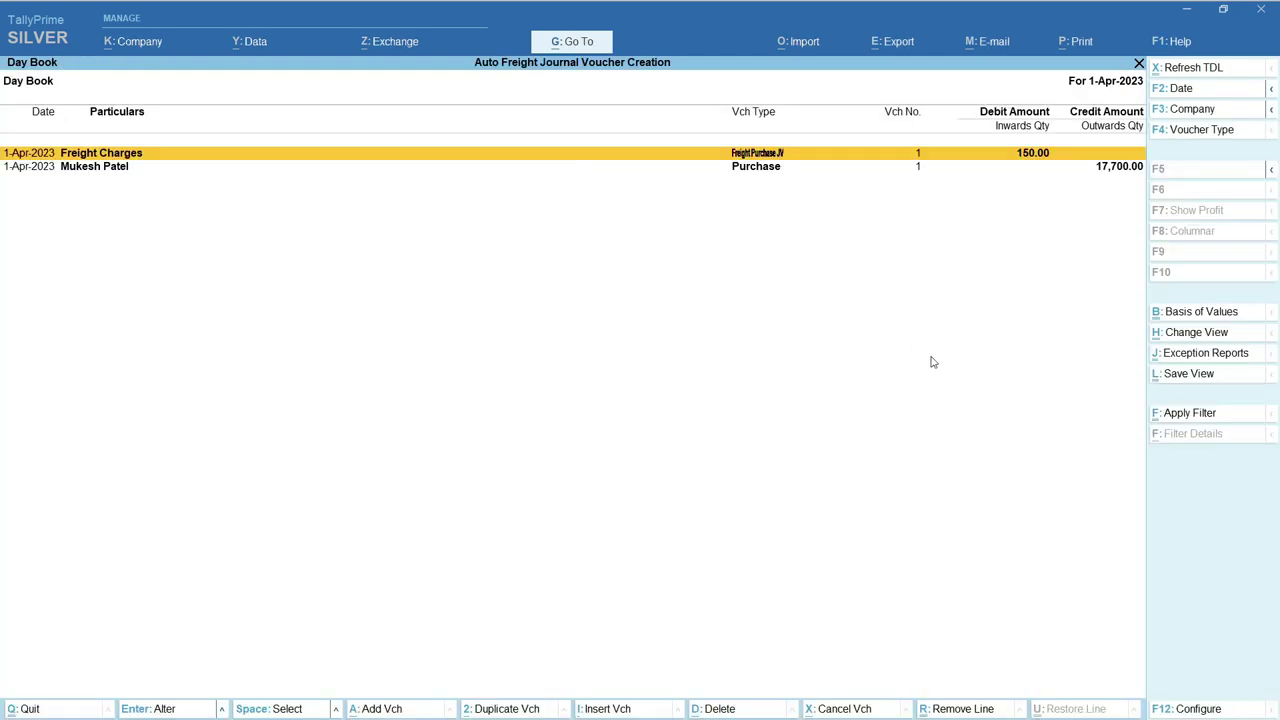
{"action": "left_click", "coordinate": [766, 170]}
{"action": "left_click", "coordinate": [748, 152]}
{"action": "left_click", "coordinate": [748, 150]}
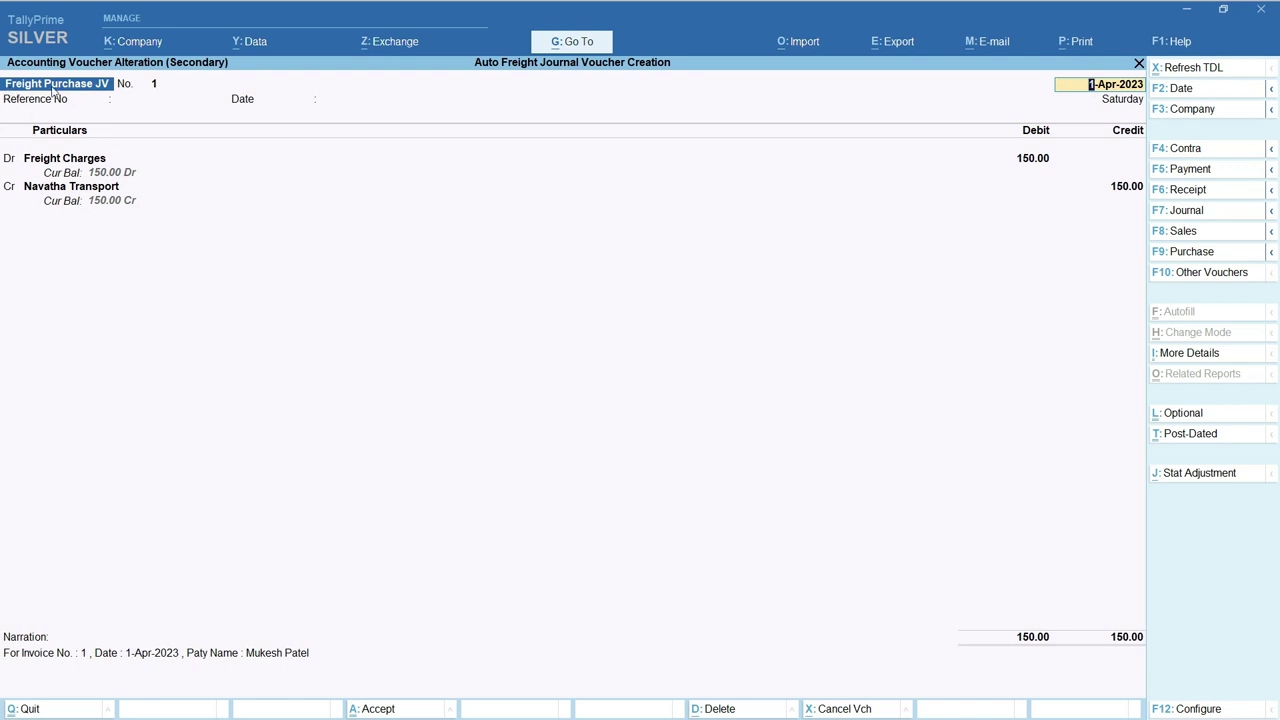
Review the Freight Charges and Navatha Transport lines of the freight journal and return to the Gateway of Tally.
{"action": "left_click", "coordinate": [100, 166]}
{"action": "key", "text": "Return"}
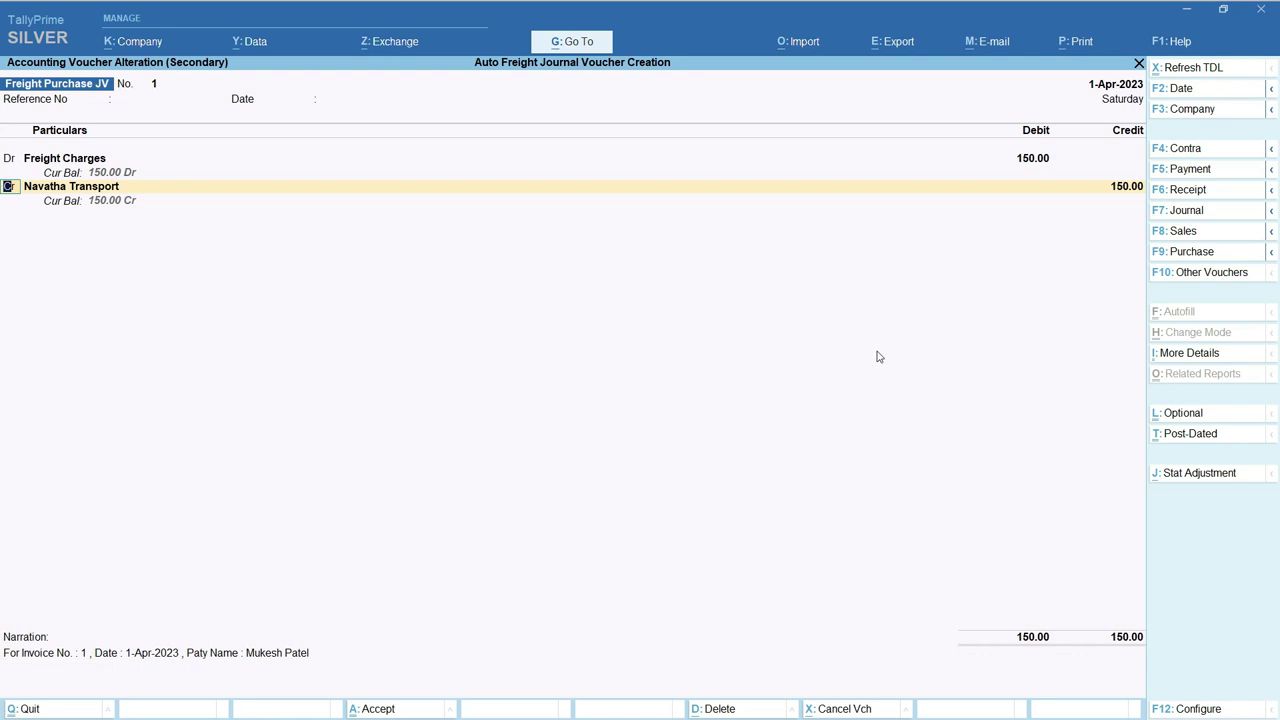
{"action": "key", "text": "Escape"}
{"action": "key", "text": "y"}
{"action": "key", "text": "Escape"}
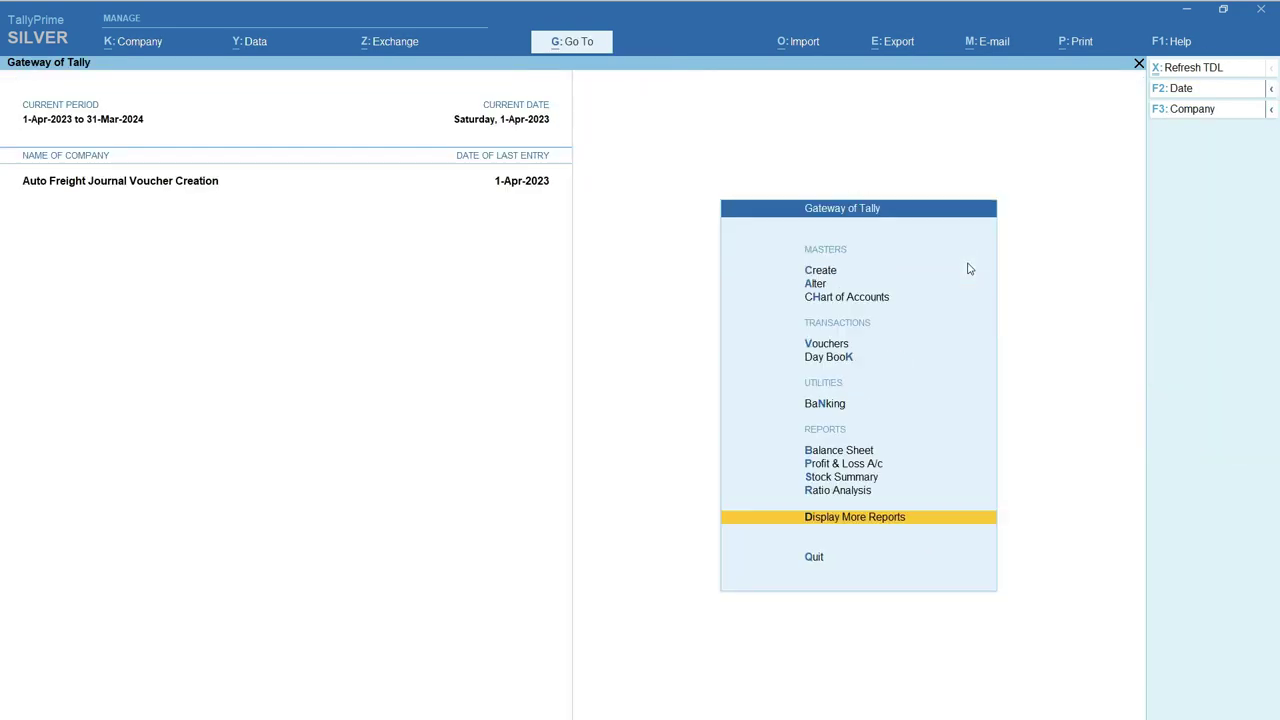
Start a sales voucher with reference number 1 dated 1-Apr-2023 and select the customer as the party account.
{"action": "key", "text": "Down"}
{"action": "key", "text": "Down"}
{"action": "key", "text": "Return"}
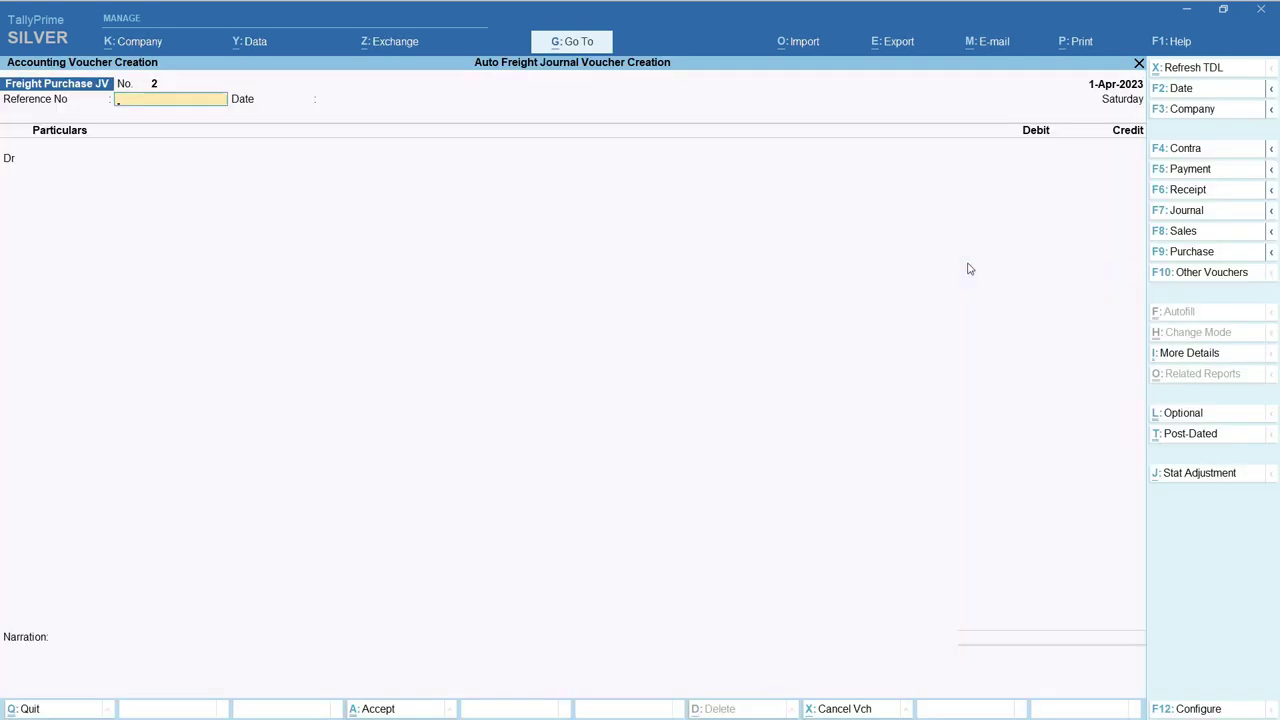
{"action": "left_click", "coordinate": [1180, 231]}
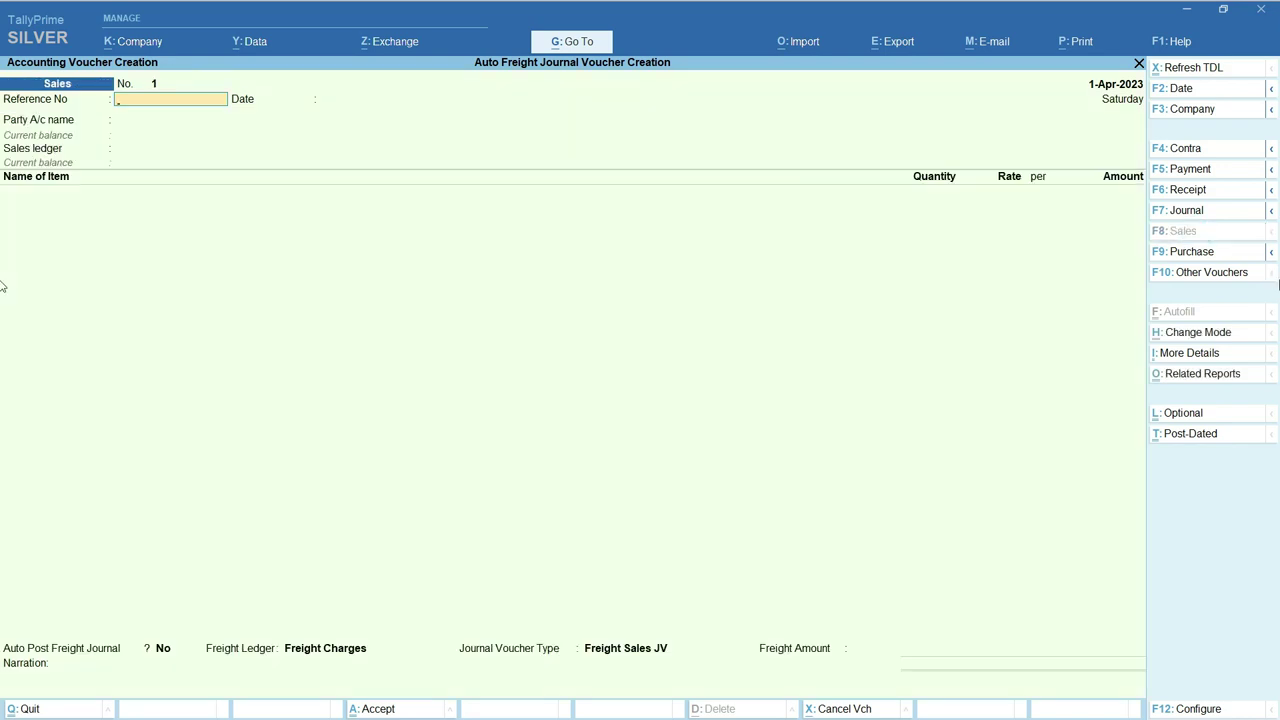
{"action": "key", "text": "Return"}
{"action": "key", "text": "Return"}
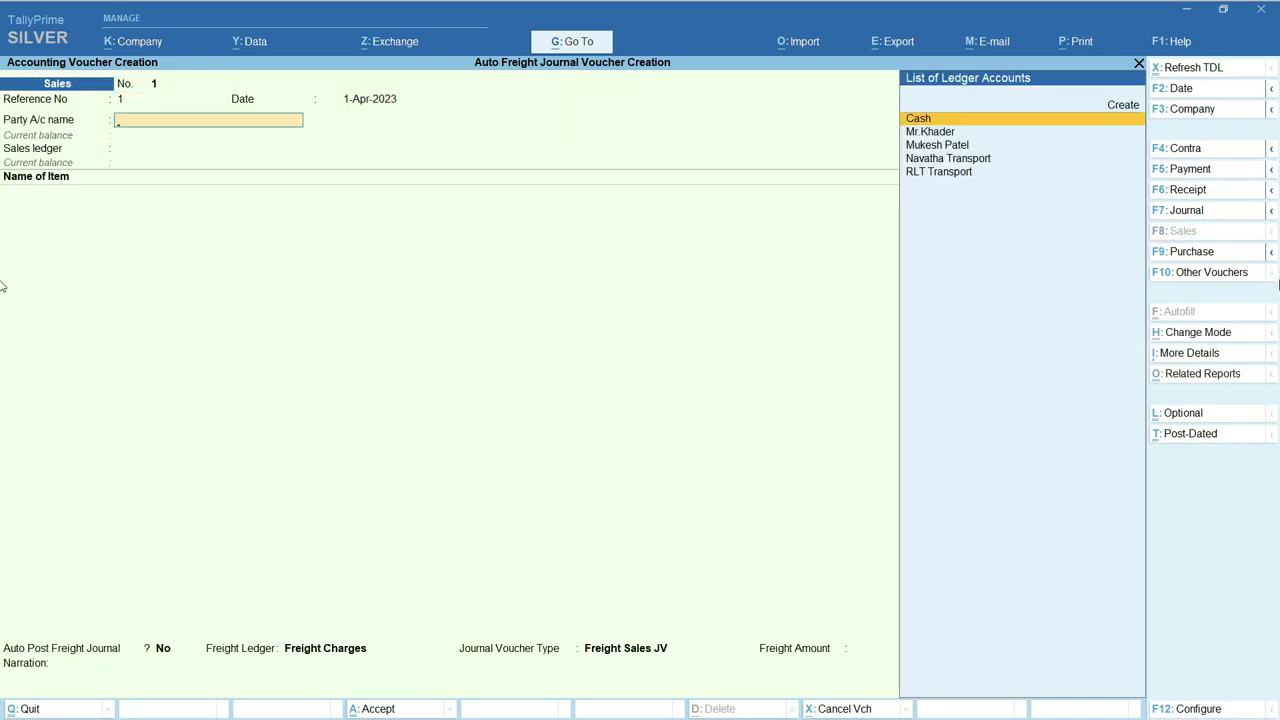
{"action": "type", "text": "Khader"}
{"action": "key", "text": "Return"}
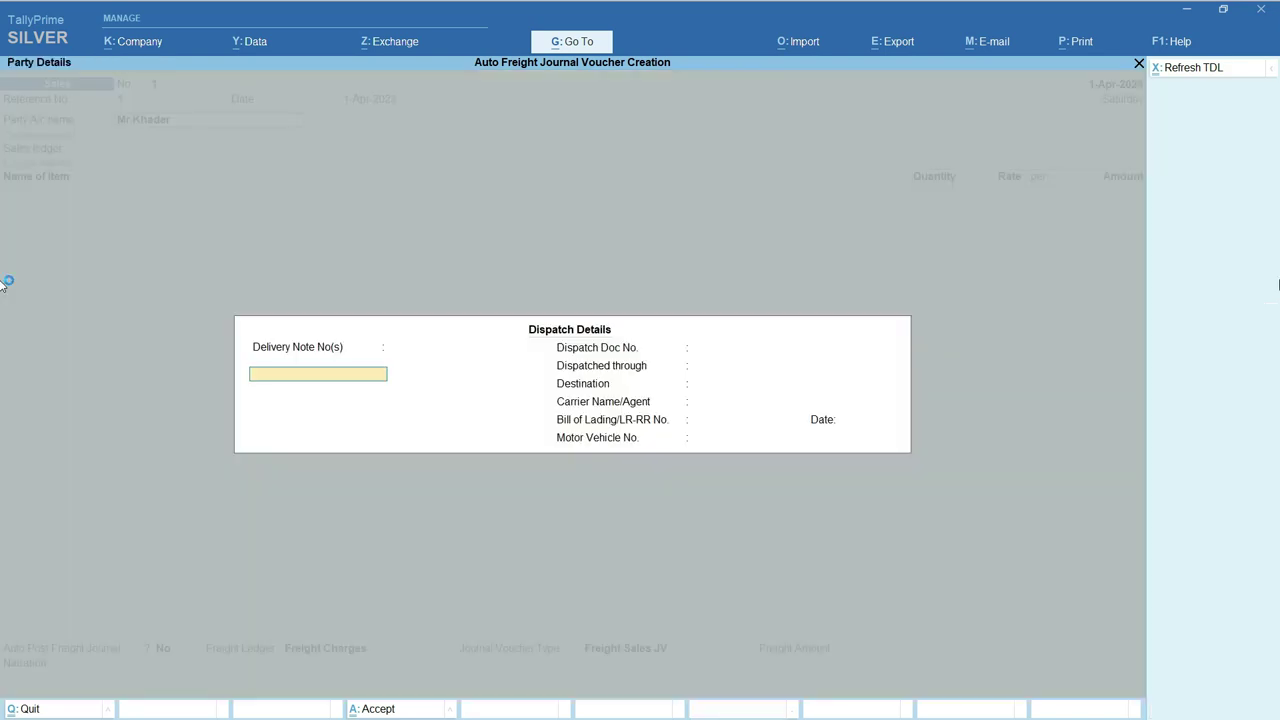
Set Dispatched through to RLT Transport in the dispatch details and leave the destination, carrier and bill of lading blank.
{"action": "key", "text": "ctrl+a"}
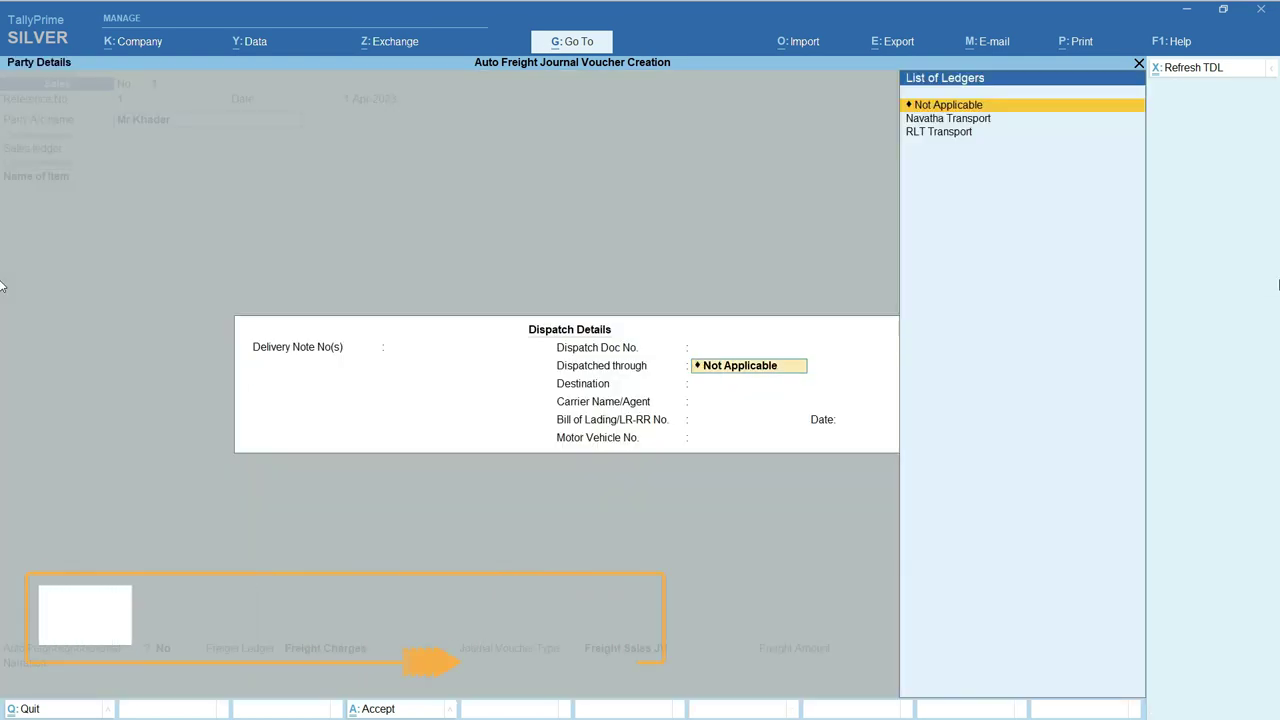
{"action": "key", "text": "Down"}
{"action": "key", "text": "Down"}
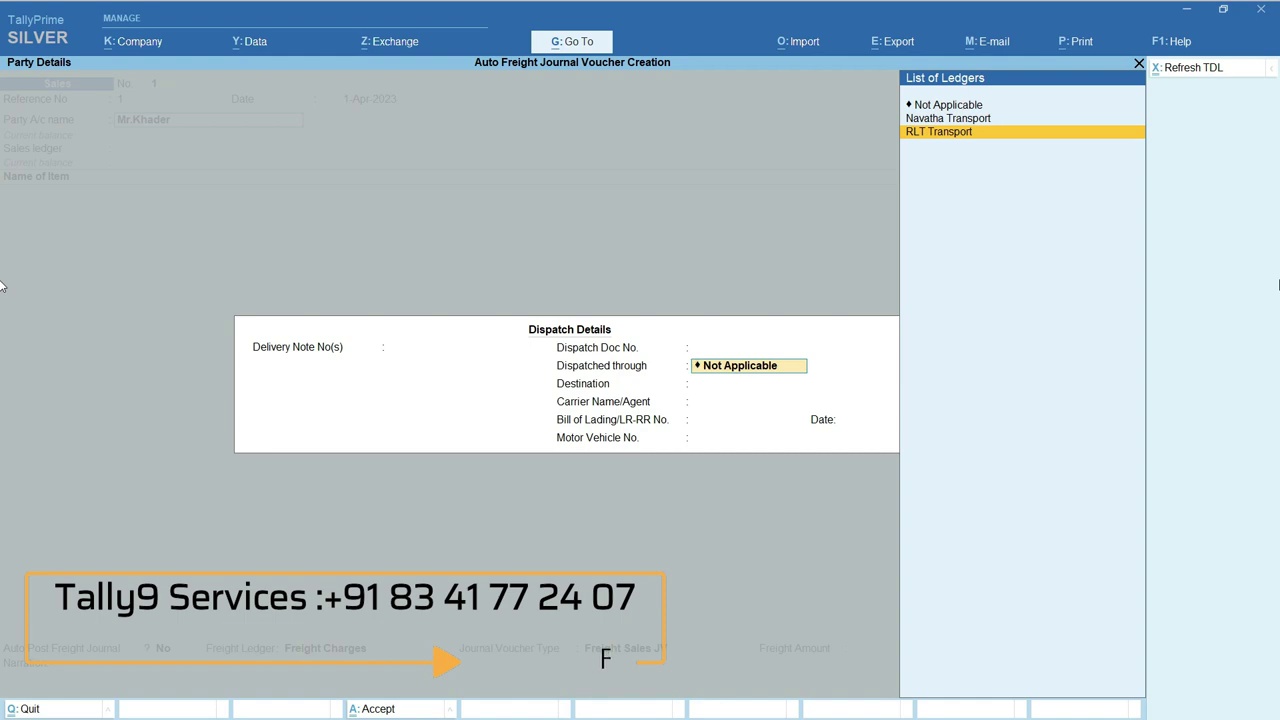
{"action": "key", "text": "Return"}
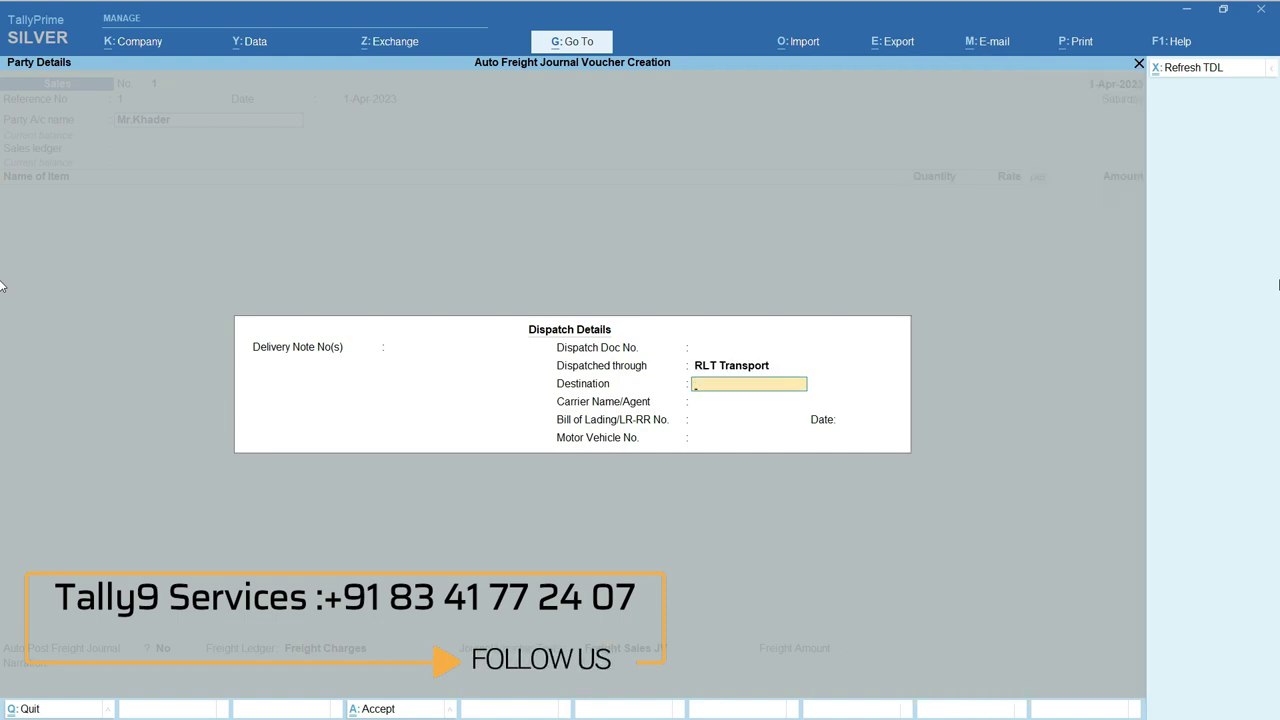
{"action": "key", "text": "Return"}
{"action": "key", "text": "Return"}
{"action": "key", "text": "Return"}
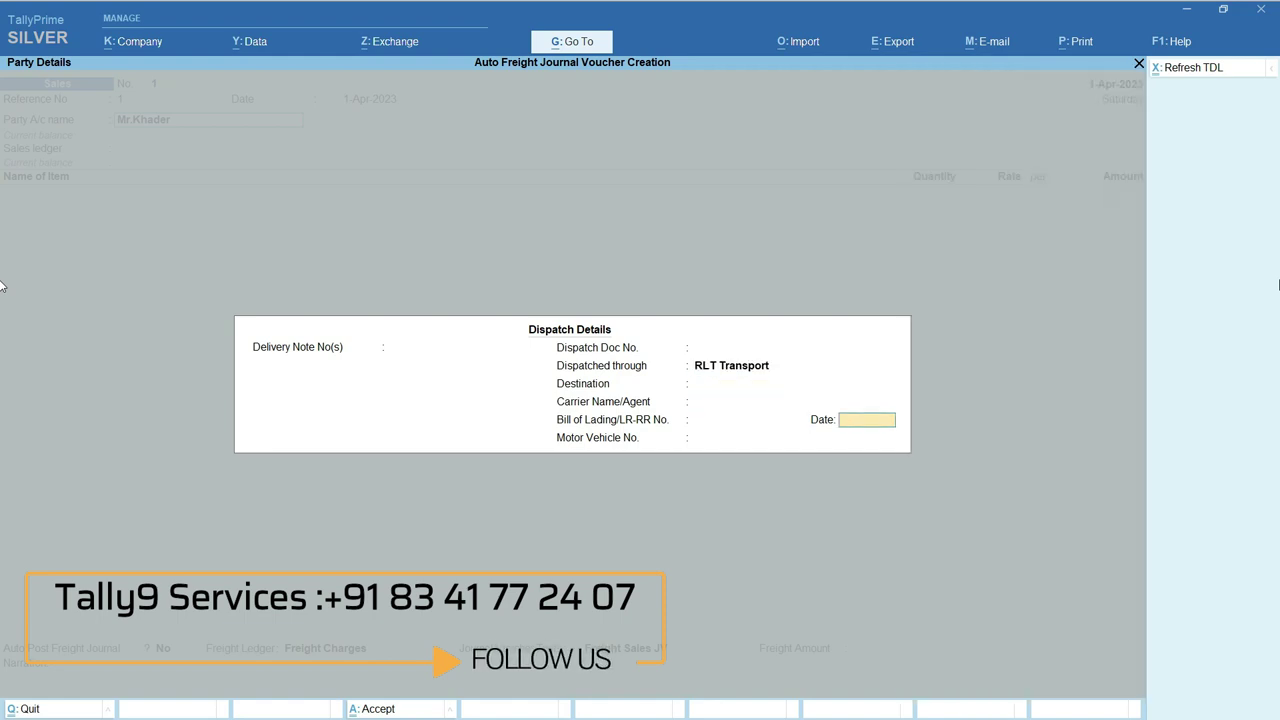
{"action": "key", "text": "Return"}
{"action": "key", "text": "Return"}
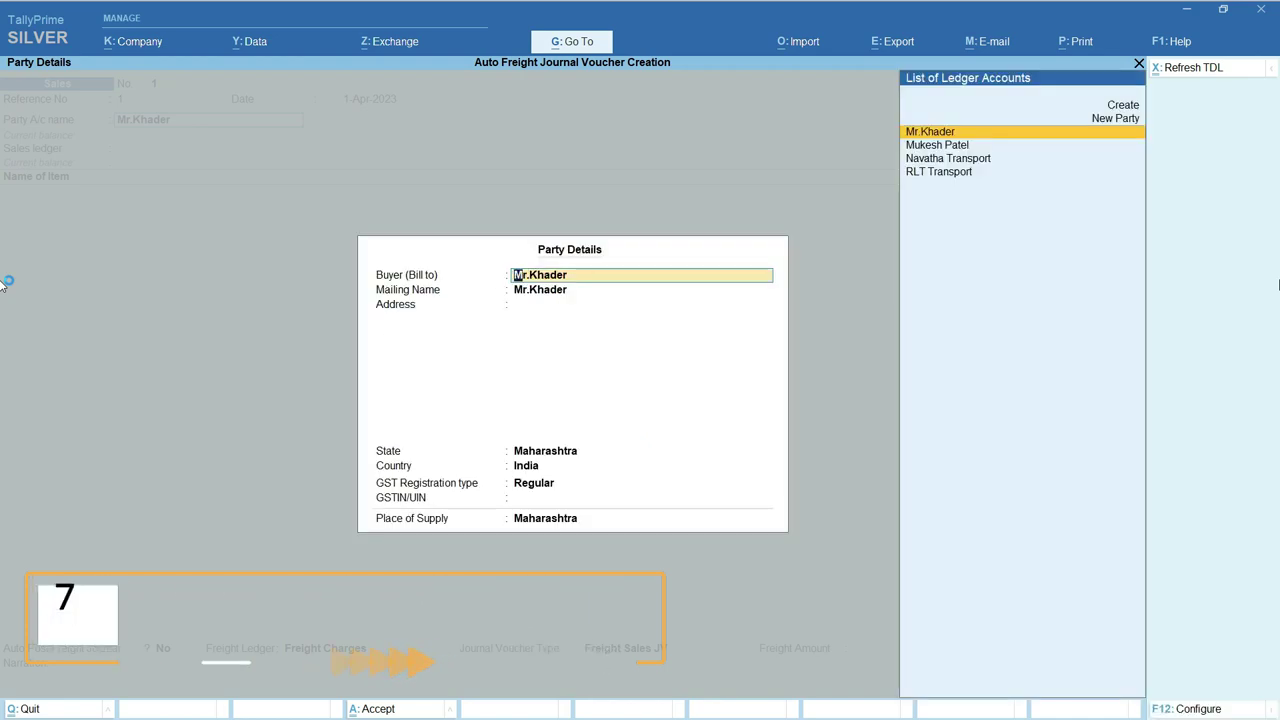
Accept the buyer's party details with Maharashtra as the state and place of supply.
{"action": "key", "text": "Return"}
{"action": "key", "text": "Return"}
{"action": "key", "text": "Return"}
{"action": "key", "text": "Return"}
{"action": "key", "text": "Return"}
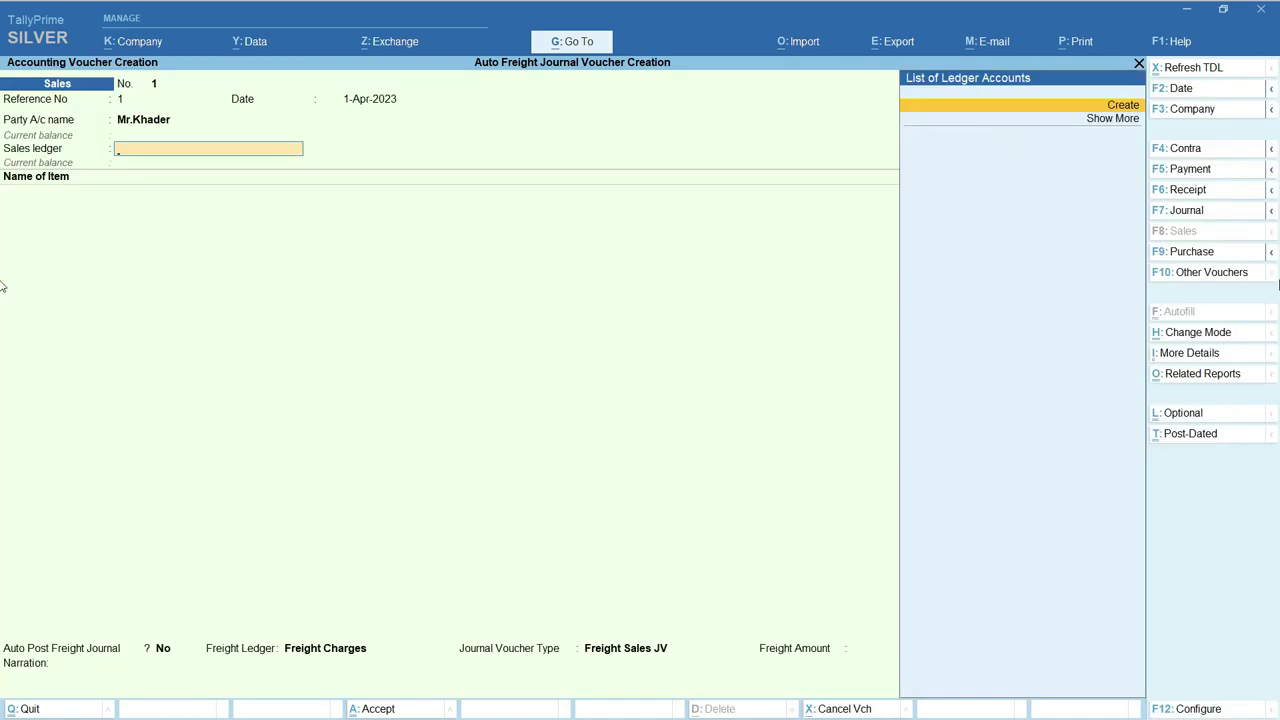
Create a Sales GST ledger under Sales Accounts and use it as the sales ledger of the voucher.
{"action": "key", "text": "alt+c"}
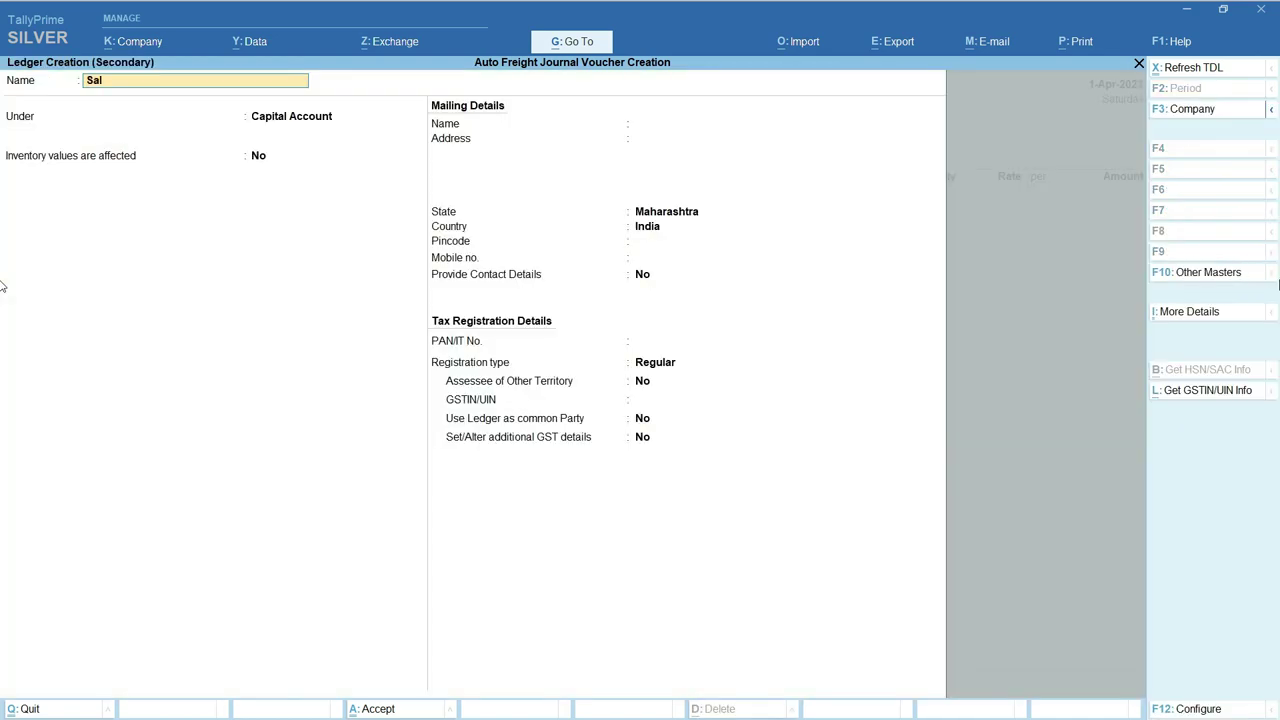
{"action": "type", "text": "Sales GST"}
{"action": "key", "text": "Return"}
{"action": "type", "text": "Sales"}
{"action": "key", "text": "Return"}
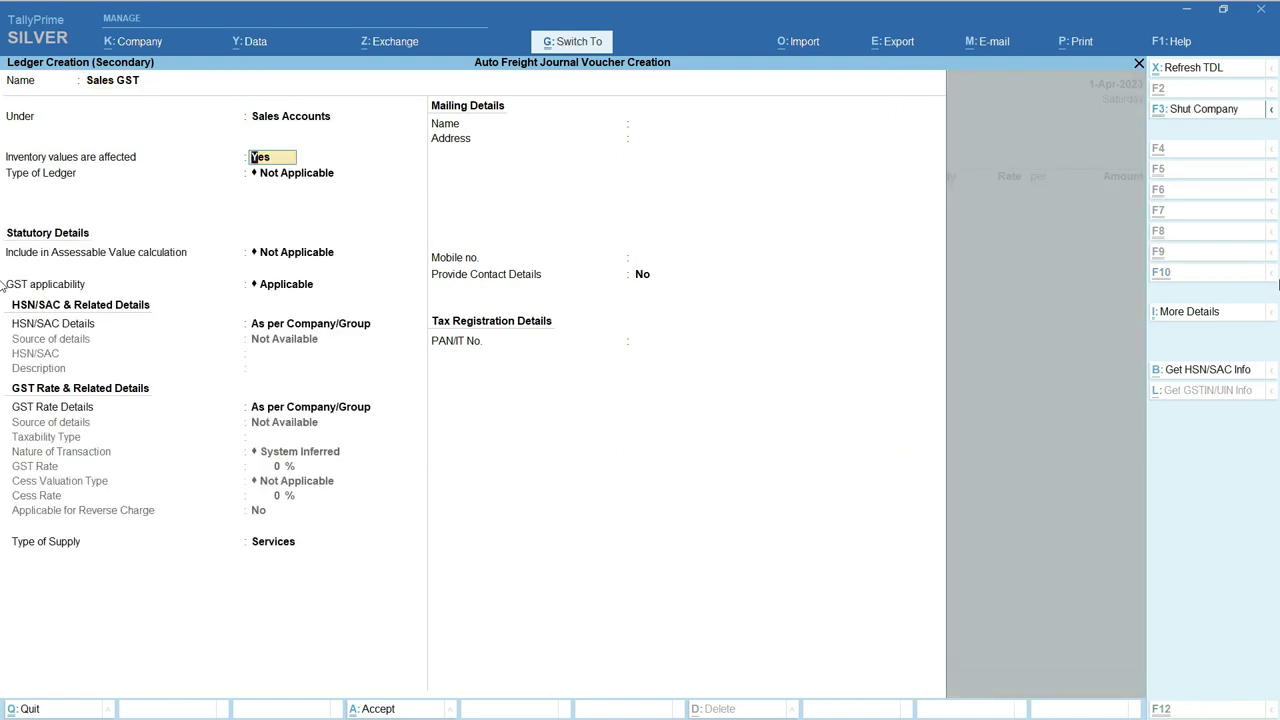
{"action": "key", "text": "ctrl+a"}
Add the stock item Rolt Baring 502 to the sales voucher with quantity 1 Nos and rate 20,000.
{"action": "key", "text": "Down"}
{"action": "key", "text": "Down"}
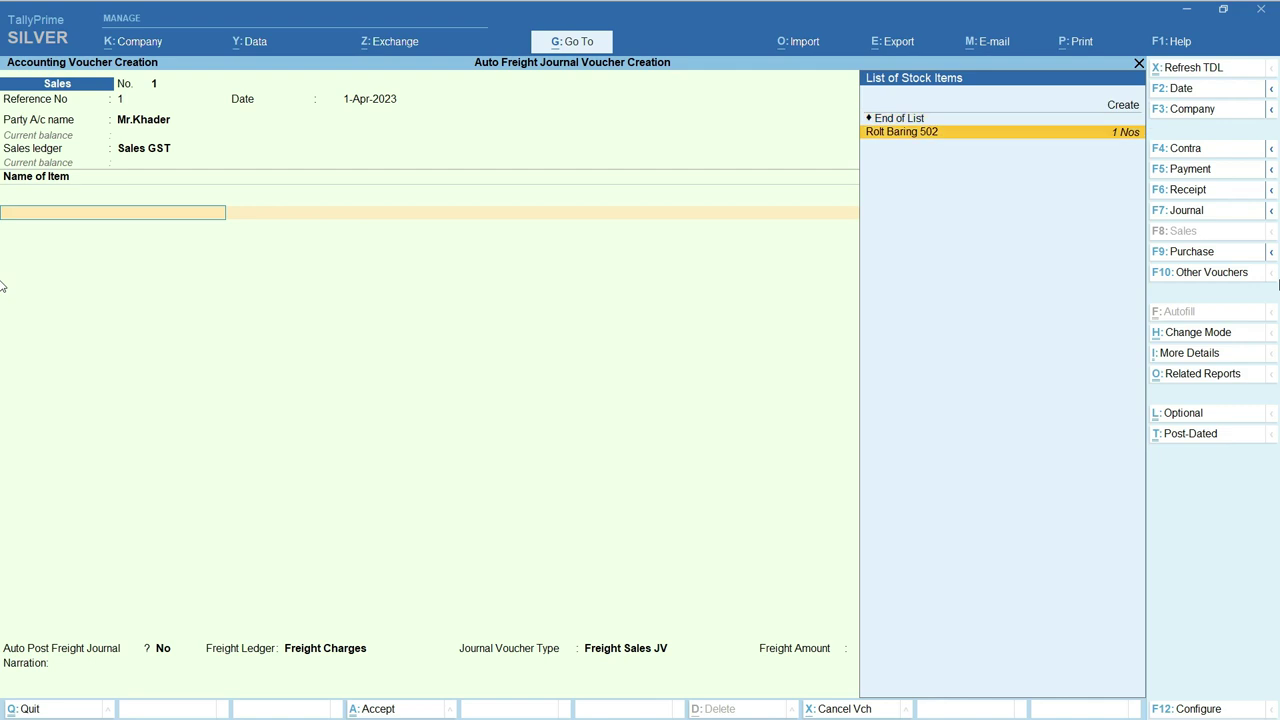
{"action": "key", "text": "Return"}
{"action": "key", "text": "Return"}
{"action": "type", "text": "20,000"}
{"action": "key", "text": "Return"}
{"action": "key", "text": "Return"}
{"action": "key", "text": "Return"}
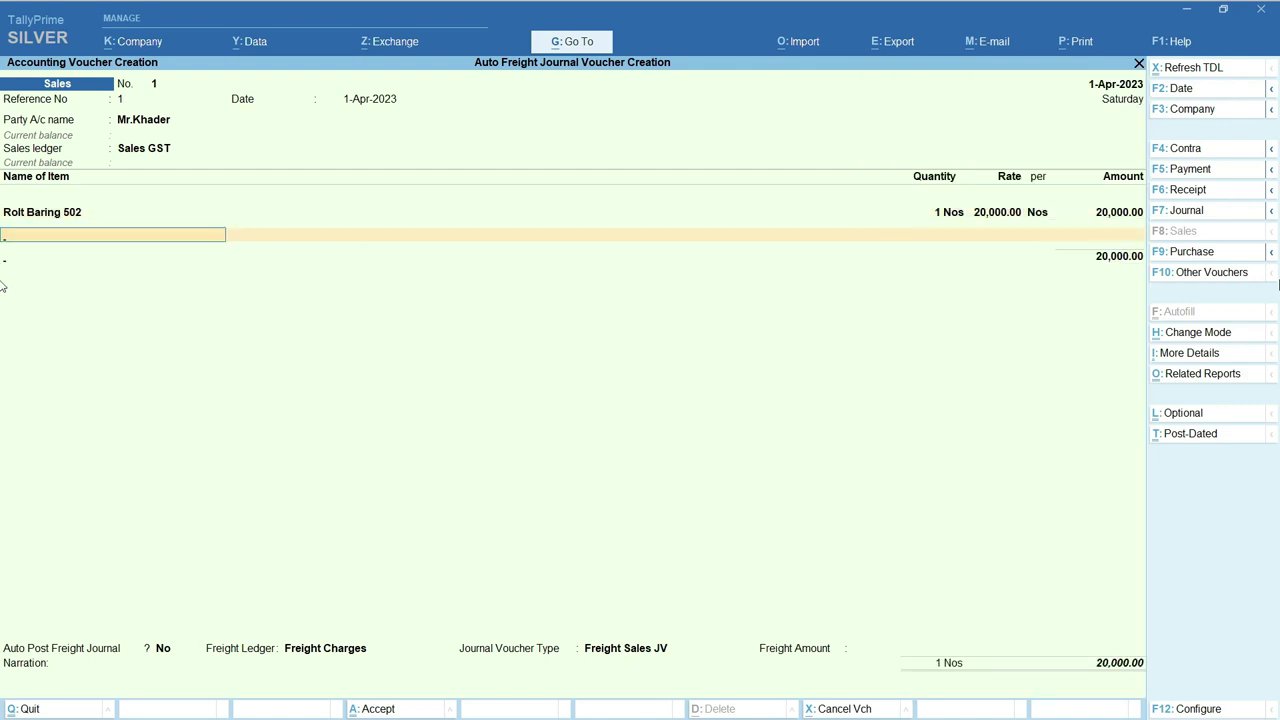
Add the CGST and SGST tax ledgers below the stock item in the sales voucher.
{"action": "key", "text": "Return"}
{"action": "key", "text": "Return"}
{"action": "key", "text": "Return"}
{"action": "type", "text": "sgs"}
{"action": "key", "text": "Return"}
{"action": "key", "text": "Return"}
{"action": "key", "text": "Return"}
Enable Auto Post Freight Journal with a freight amount of 200, leave the narration blank and save the sales voucher.
{"action": "key", "text": "y"}
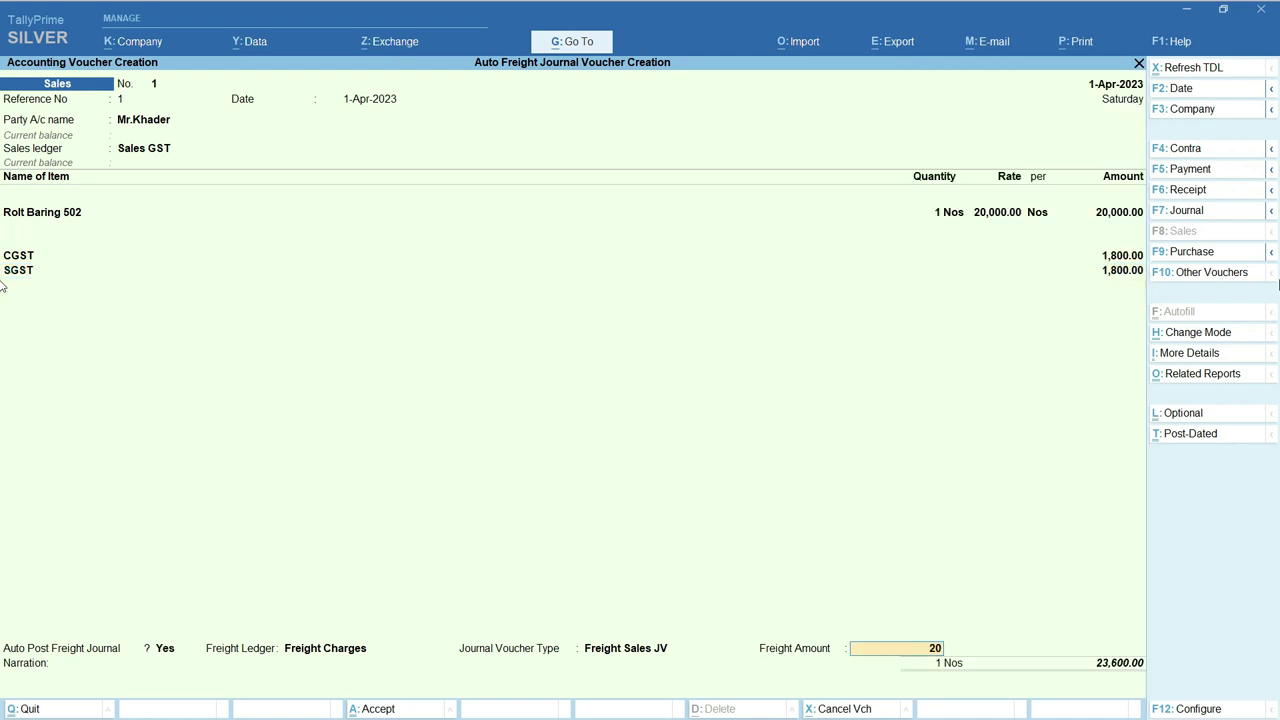
{"action": "key", "text": "Return"}
{"action": "key", "text": "Return"}
{"action": "key", "text": "Return"}
{"action": "key", "text": "Return"}
{"action": "key", "text": "Return"}
{"action": "key", "text": "Return"}
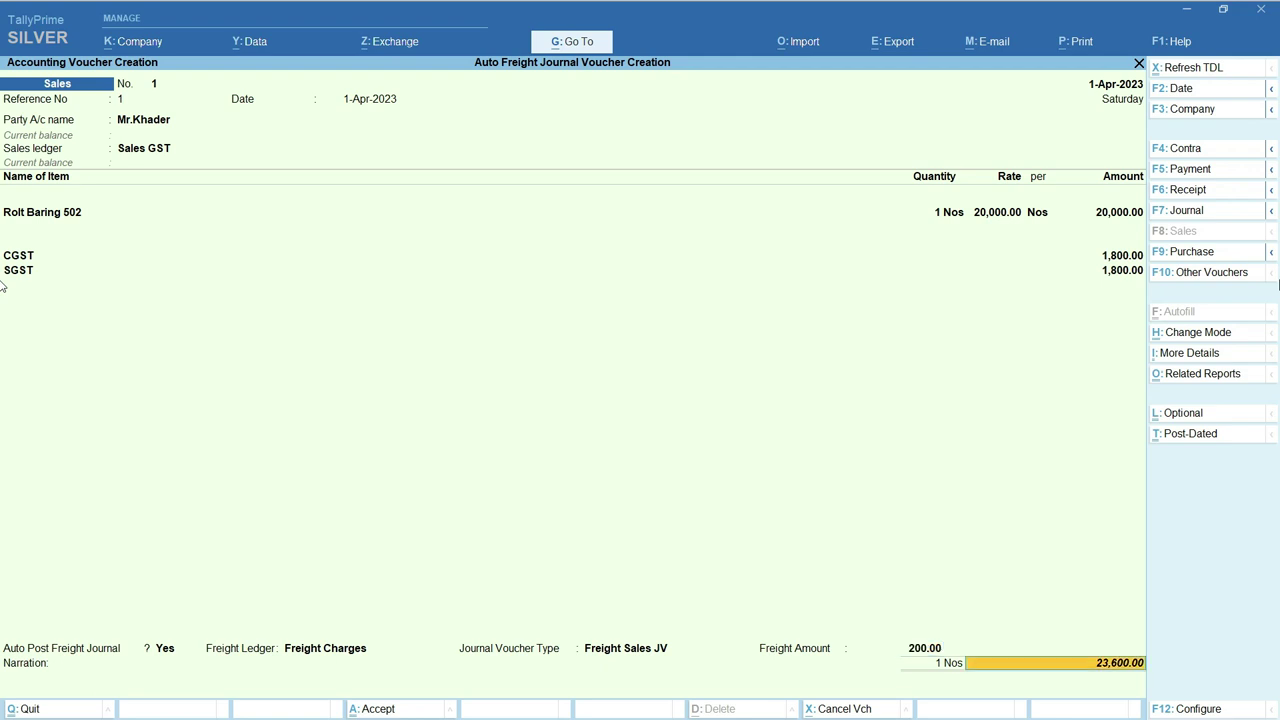
{"action": "key", "text": "Return"}
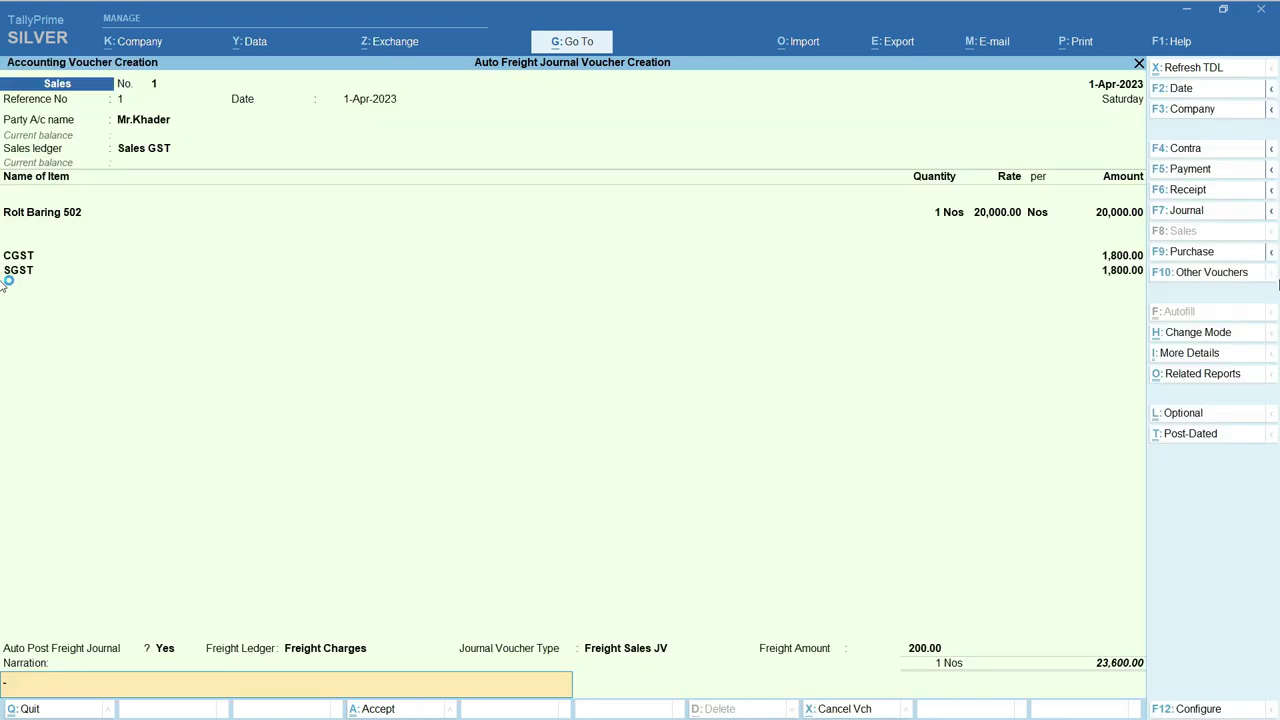
{"action": "key", "text": "Return"}
{"action": "key", "text": "Return"}
Open the Freight Sales JV voucher from the Day Book, review its ledger lines and narration, and close it.
{"action": "key", "text": "Escape"}
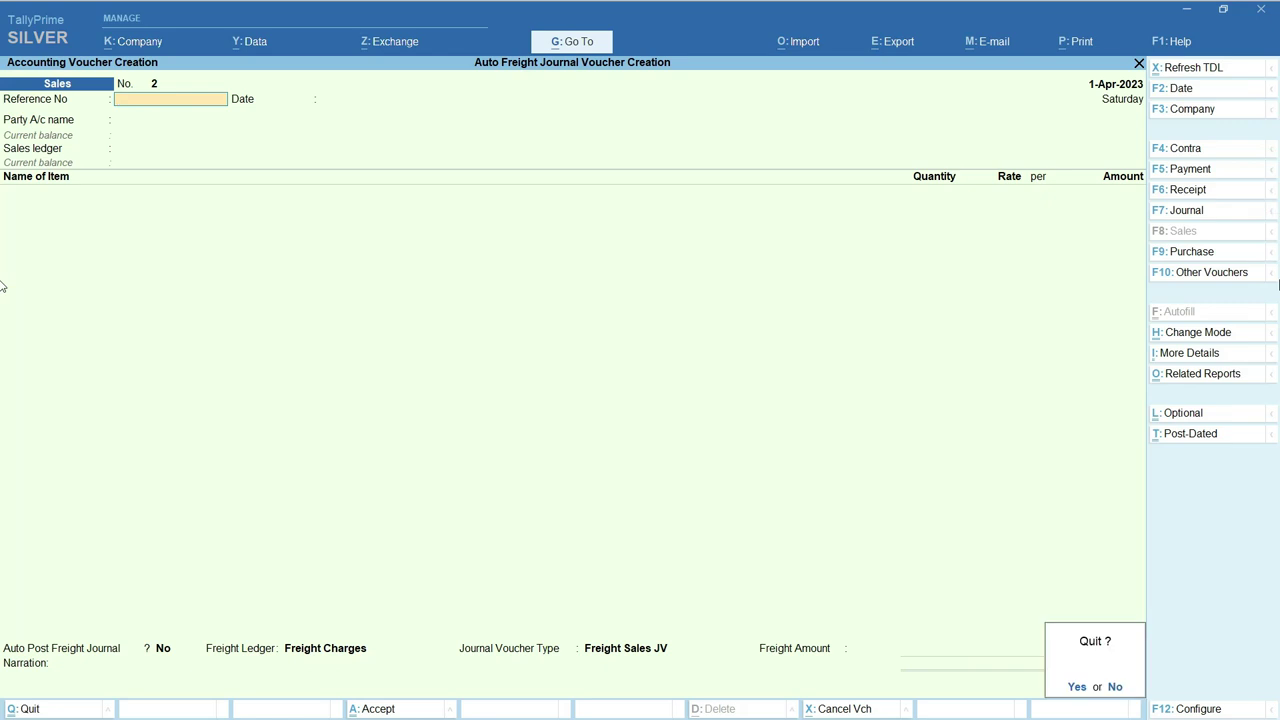
{"action": "key", "text": "Return"}
{"action": "key", "text": "d"}
{"action": "key", "text": "d"}
{"action": "key", "text": "Down"}
{"action": "key", "text": "Down"}
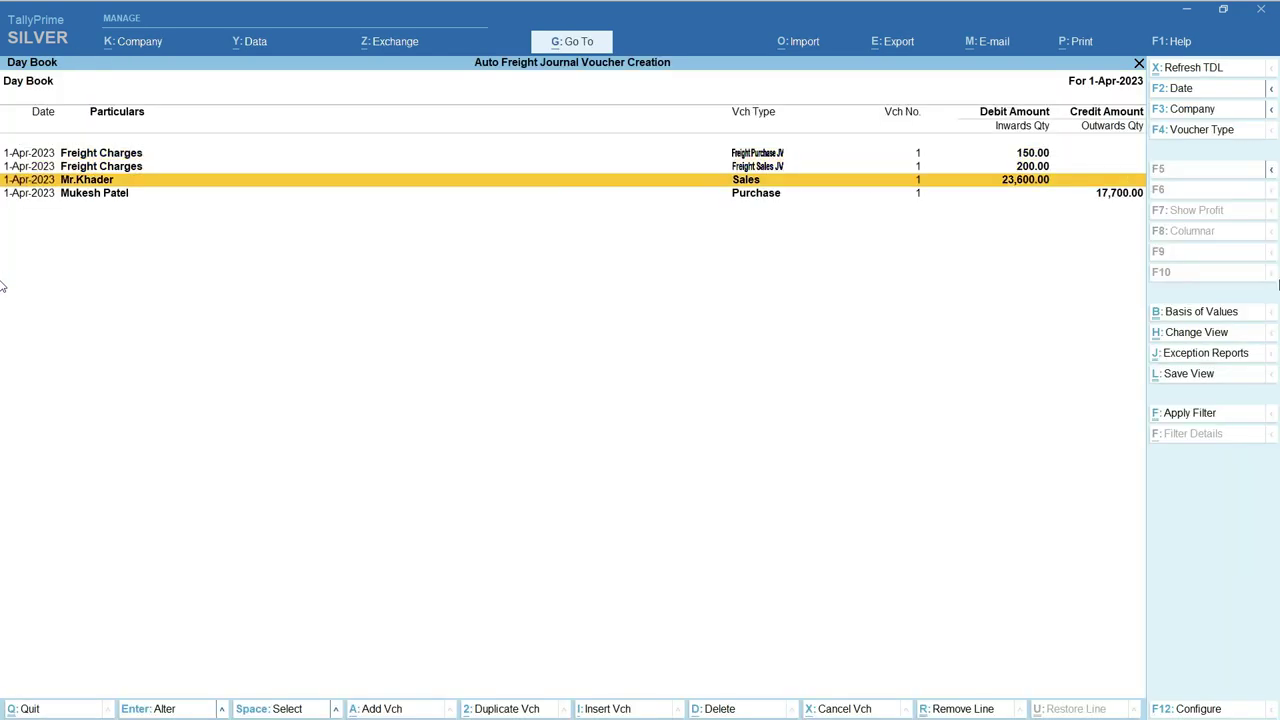
{"action": "key", "text": "Up"}
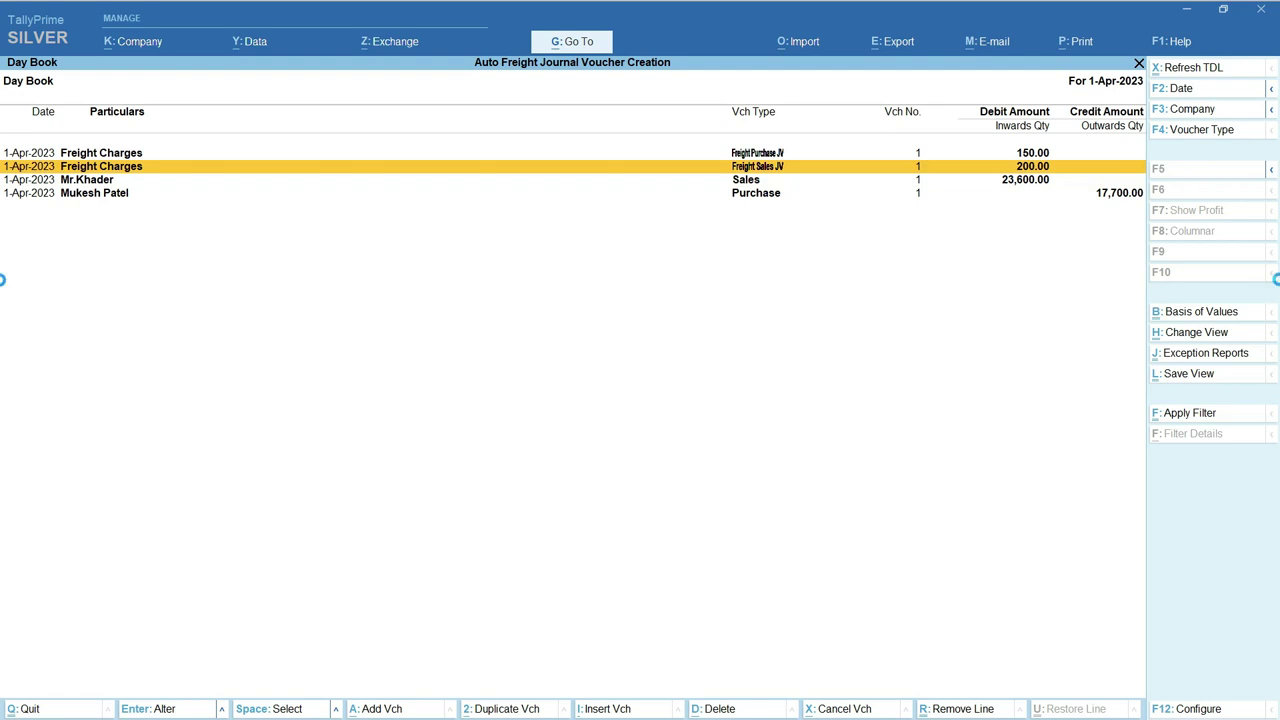
{"action": "key", "text": "Return"}
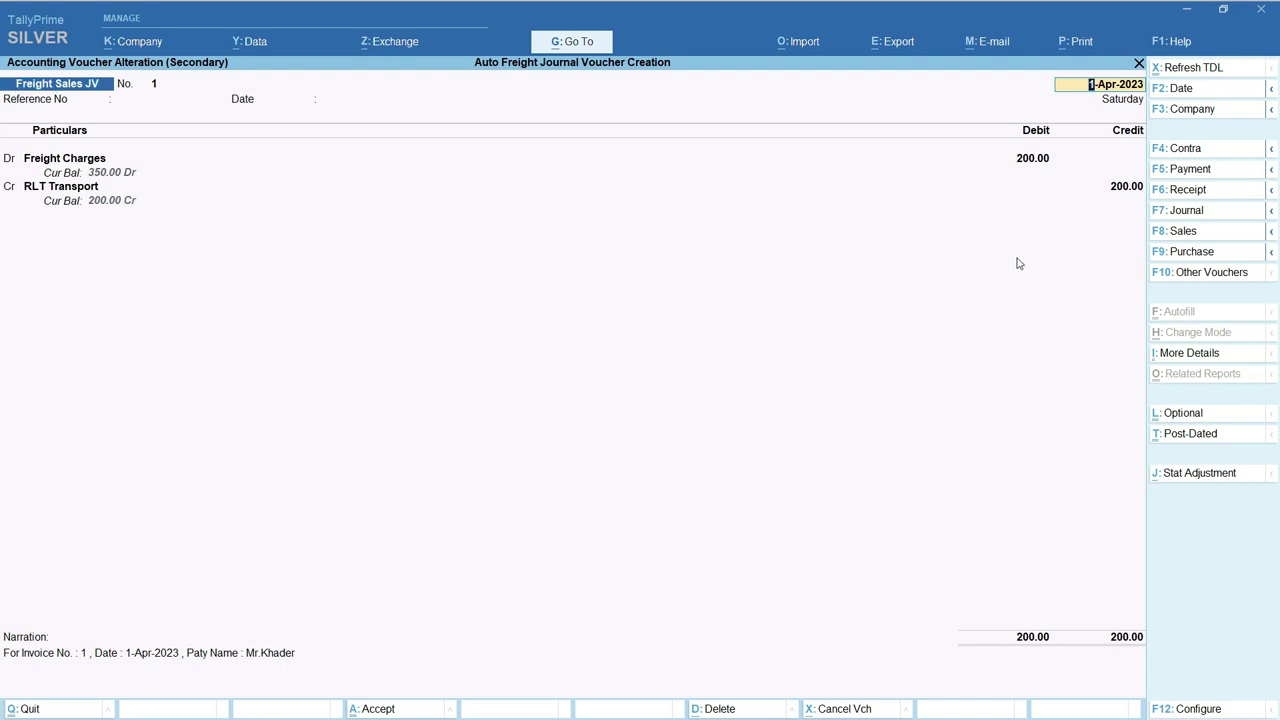
{"action": "key", "text": "BackSpace"}
{"action": "key", "text": "Escape"}
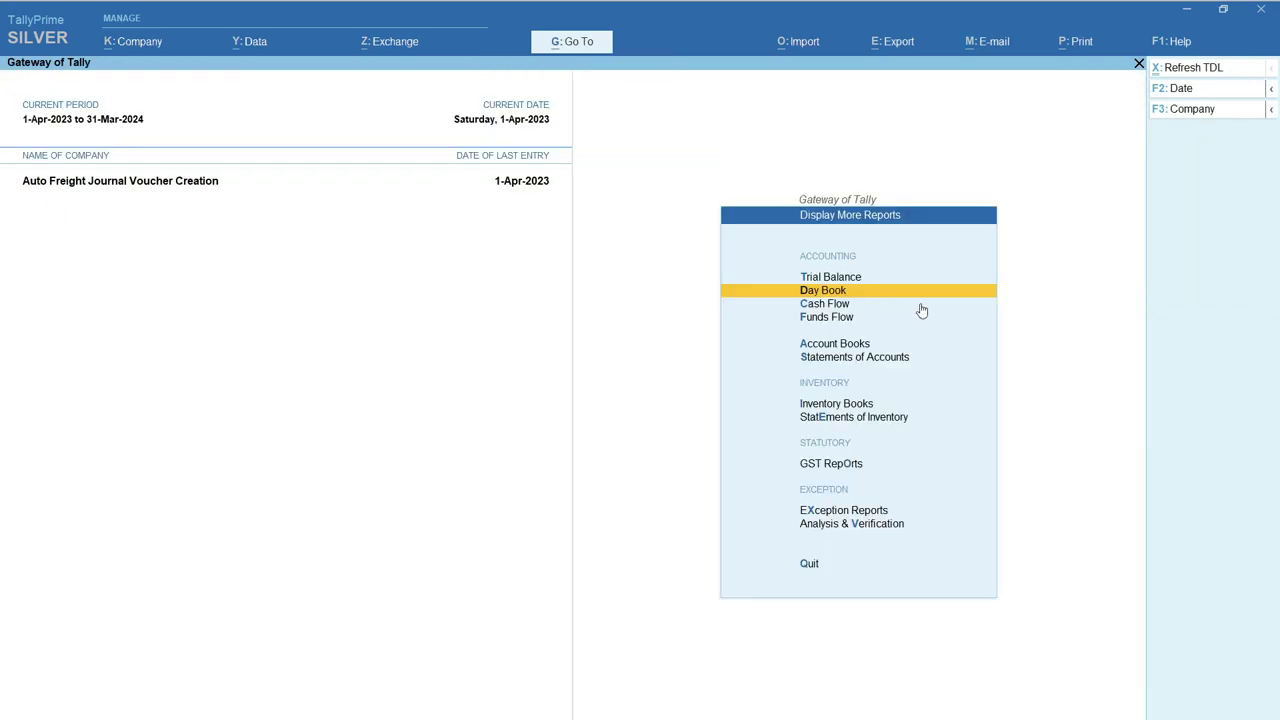
Open the Profit & Loss A/c in detailed view and locate Freight Charges under Indirect Expenses.
{"action": "key", "text": "Up"}
{"action": "key", "text": "Up"}
{"action": "key", "text": "Up"}
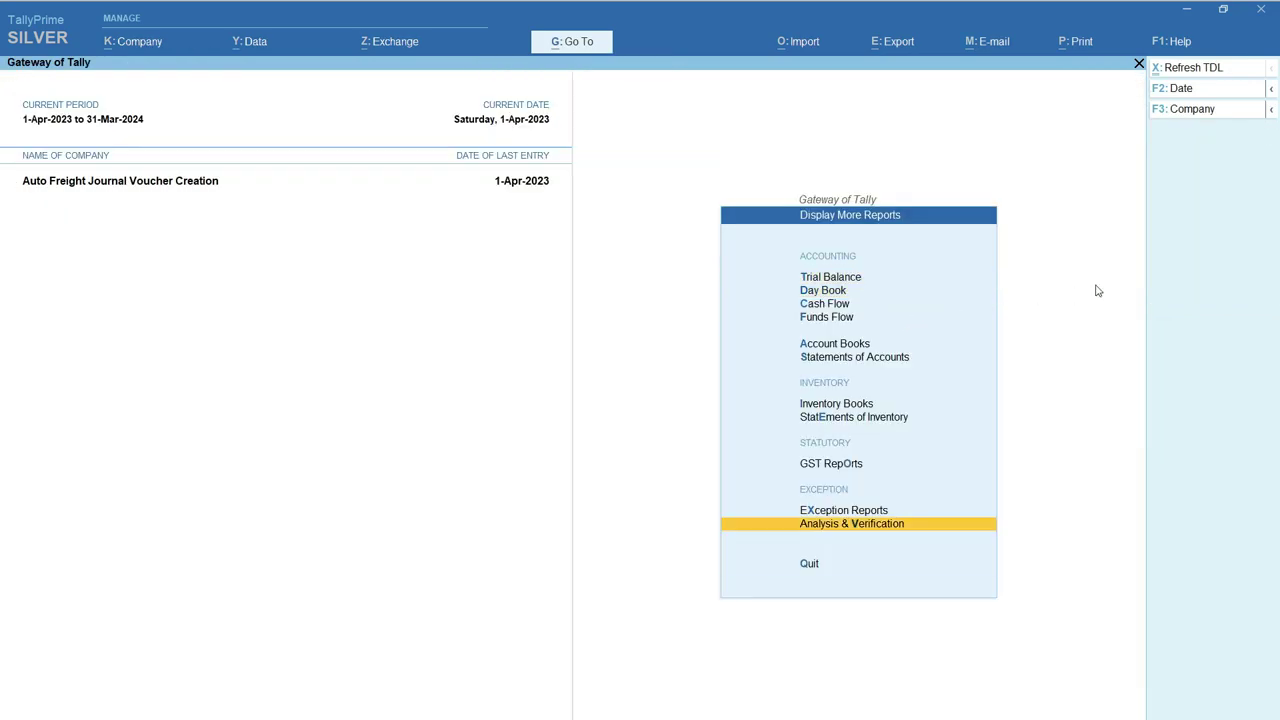
{"action": "key", "text": "Escape"}
{"action": "key", "text": "Escape"}
{"action": "key", "text": "Up"}
{"action": "key", "text": "Up"}
{"action": "key", "text": "Up"}
{"action": "key", "text": "Up"}
{"action": "key", "text": "Return"}
{"action": "key", "text": "alt+F5"}
{"action": "key", "text": "Down"}
{"action": "key", "text": "Down"}
{"action": "key", "text": "Down"}
{"action": "key", "text": "Down"}
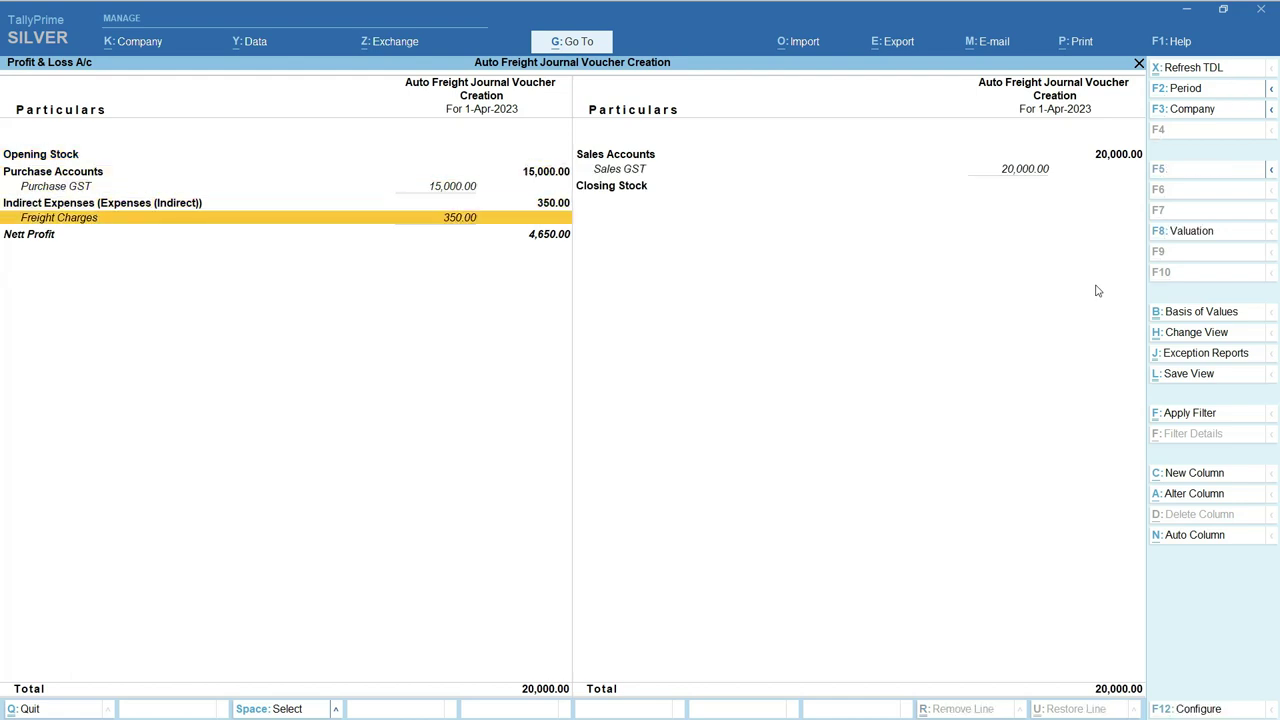
Drill down to the April vouchers of the Freight Charges ledger, review both transporter entries and close the reports.
{"action": "key", "text": "Return"}
{"action": "key", "text": "Down"}
{"action": "key", "text": "Up"}
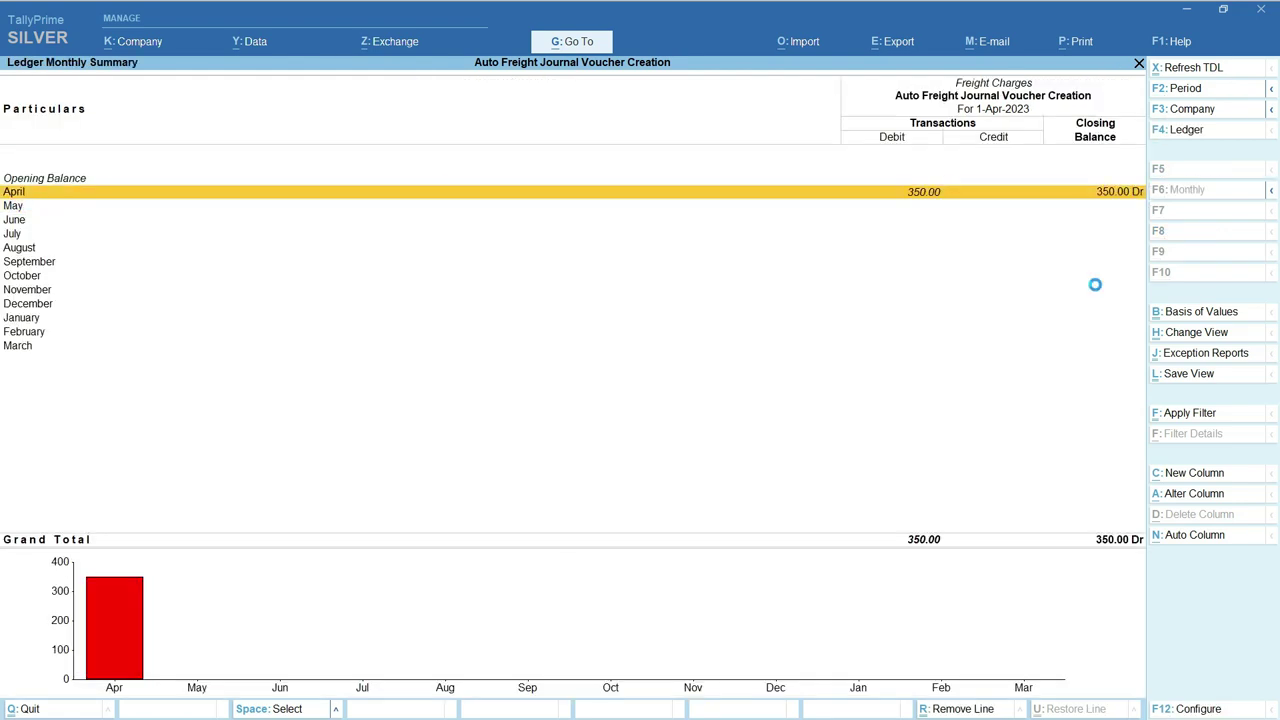
{"action": "key", "text": "Return"}
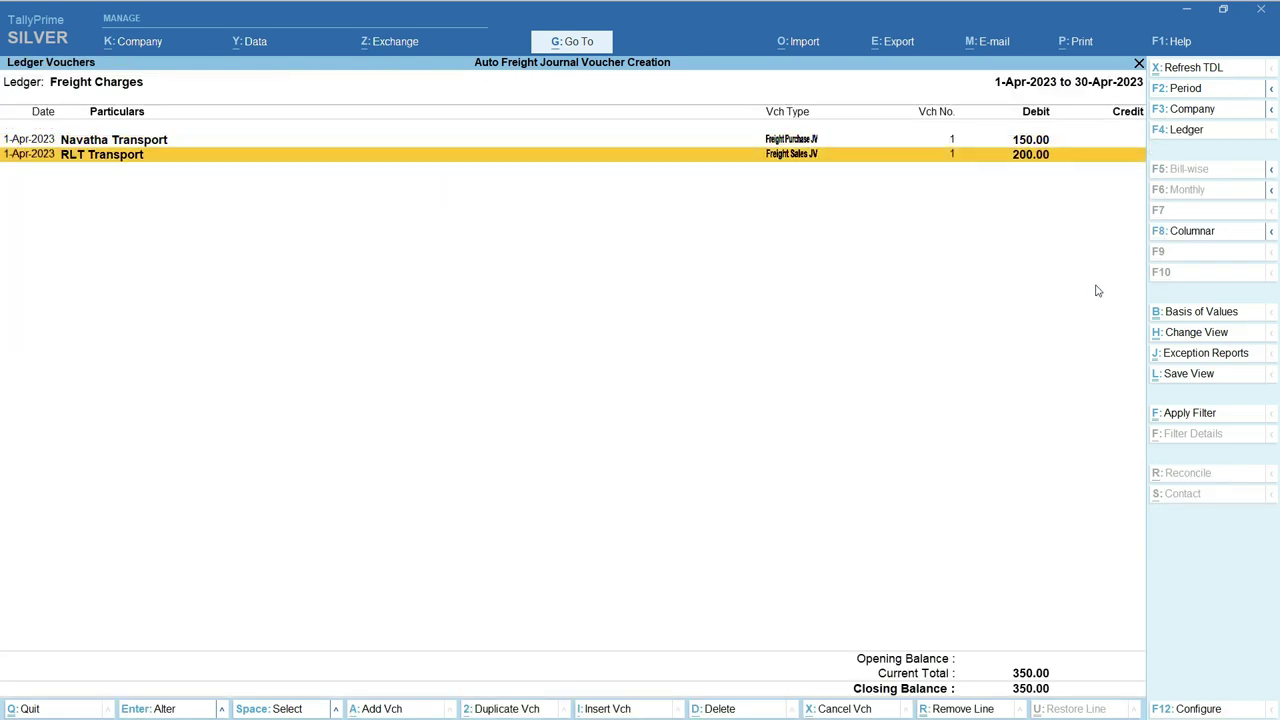
{"action": "key", "text": "Up"}
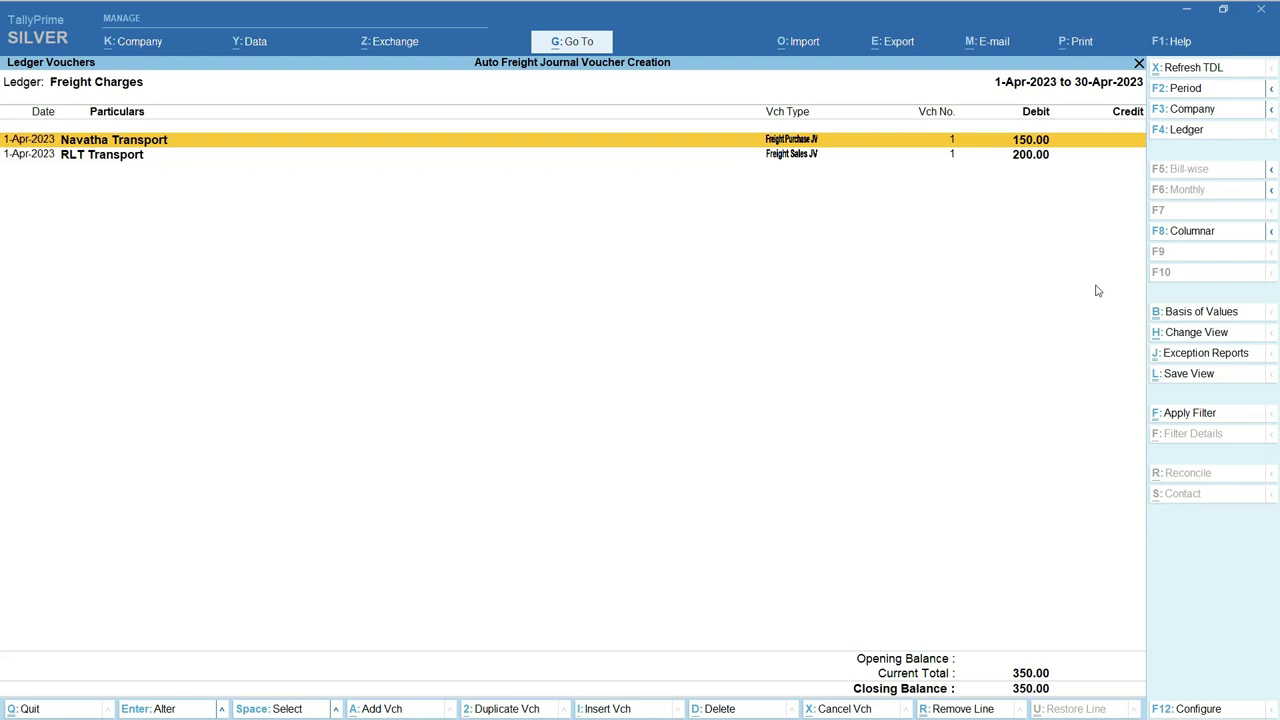
{"action": "key", "text": "Down"}
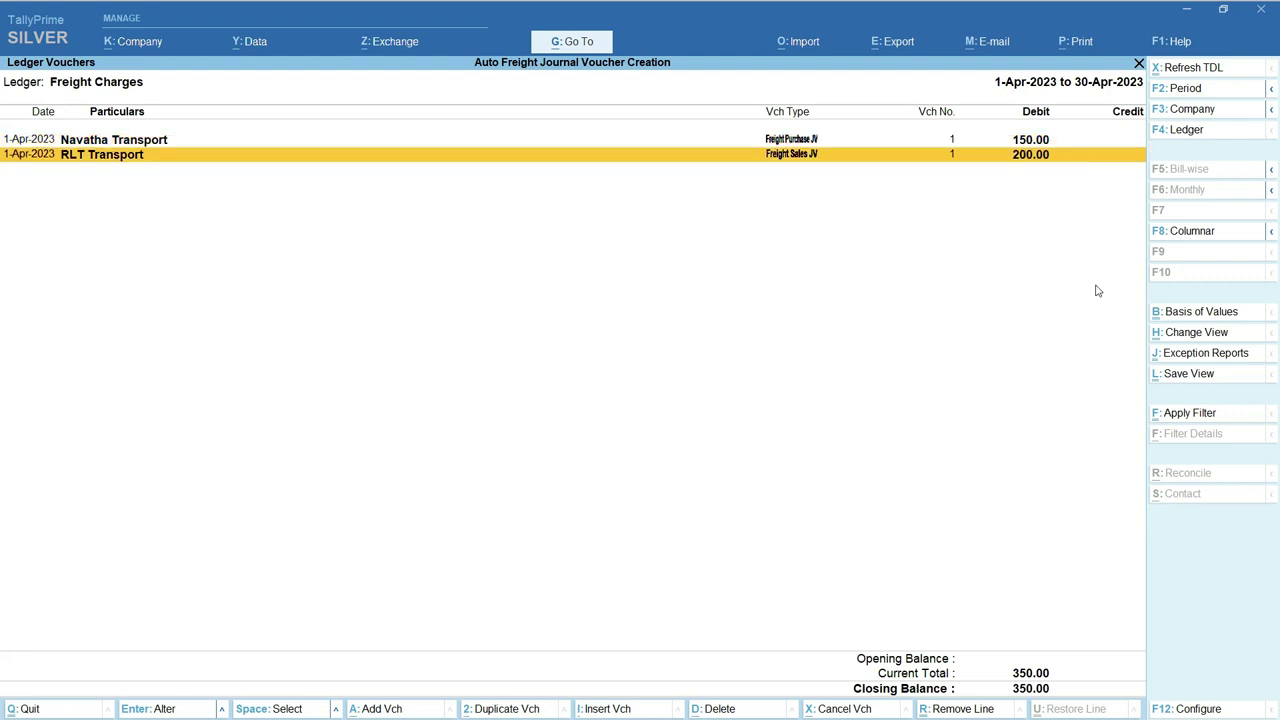
{"action": "key", "text": "Escape"}
{"action": "key", "text": "Escape"}
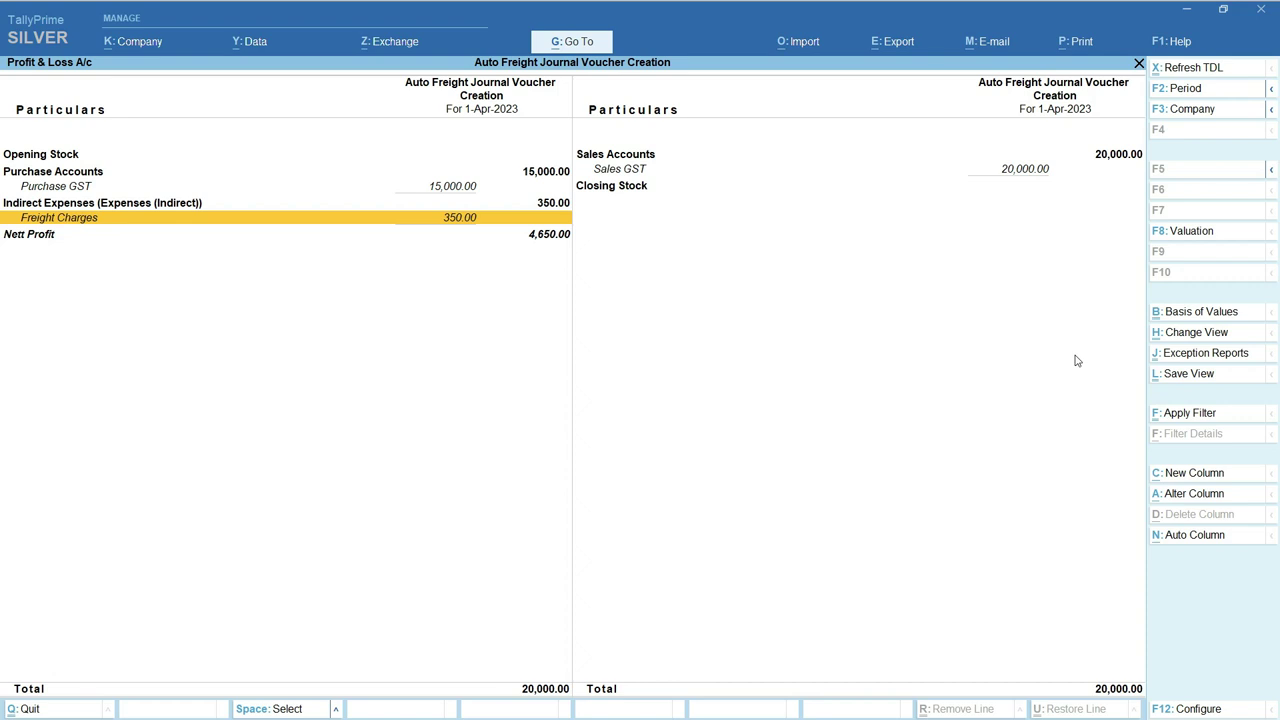
{"action": "key", "text": "Escape"}
{"action": "key", "text": "Escape"}
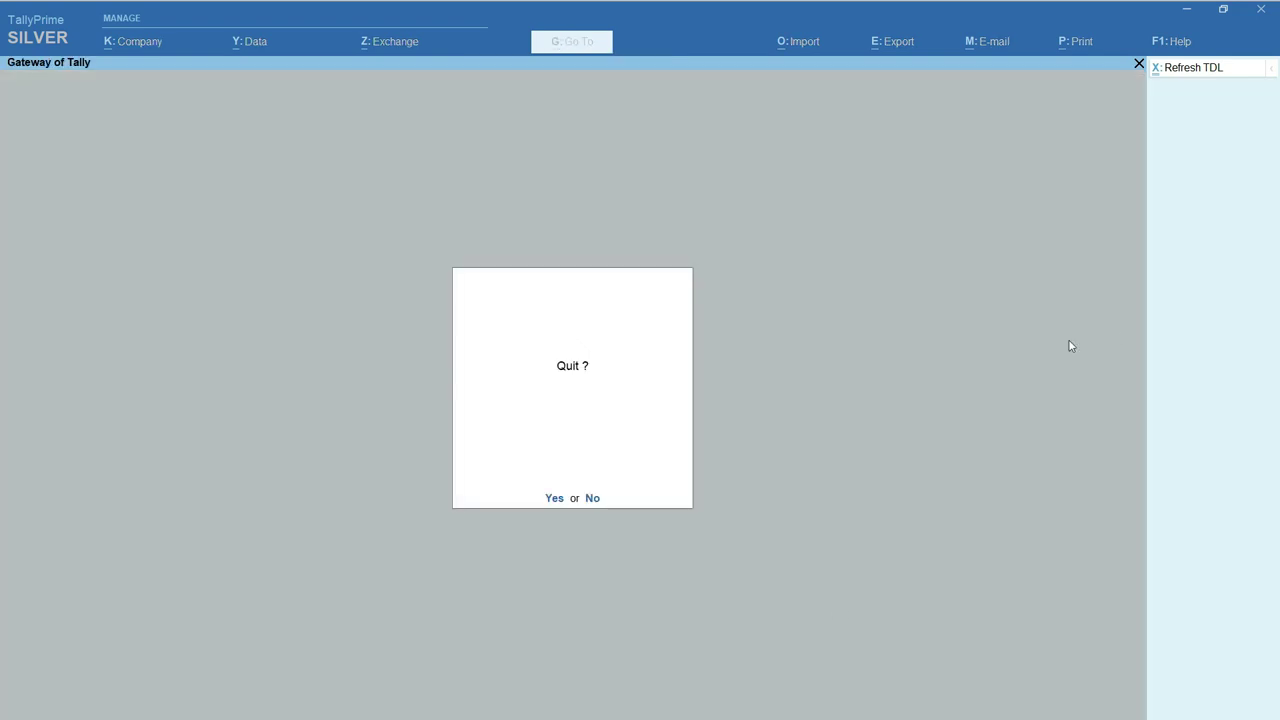